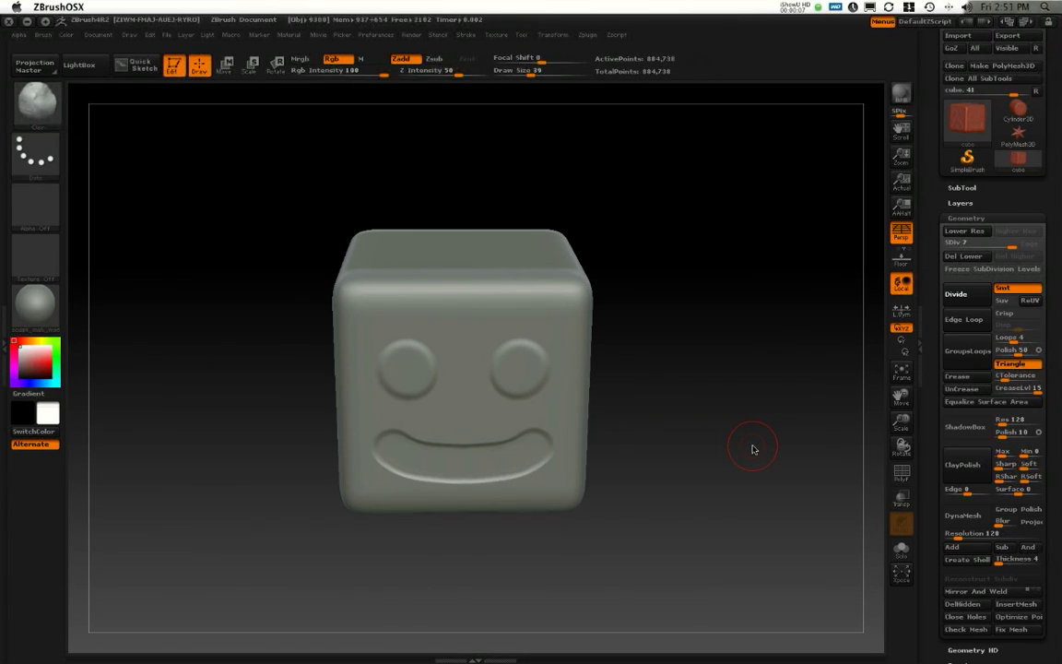
# Step: Inspect the smiling cube from several angles, both with and without its polyframe wireframe
pyautogui.moveTo(753, 448); pyautogui.dragTo(727, 441)
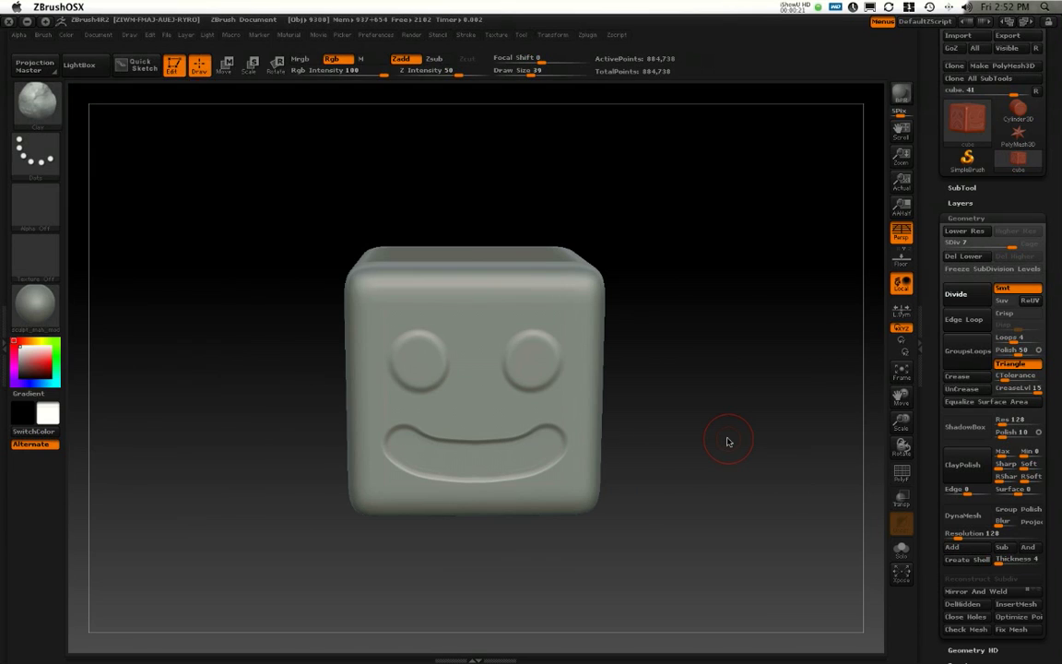
pyautogui.moveTo(728, 443)
pyautogui.mouseDown()
pyautogui.moveTo(631, 398)
pyautogui.moveTo(876, 388)
pyautogui.moveTo(665, 402)
pyautogui.moveTo(716, 398)
pyautogui.moveTo(697, 407)
pyautogui.moveTo(700, 447)
pyautogui.moveTo(706, 411)
pyautogui.moveTo(714, 428)
pyautogui.mouseUp()
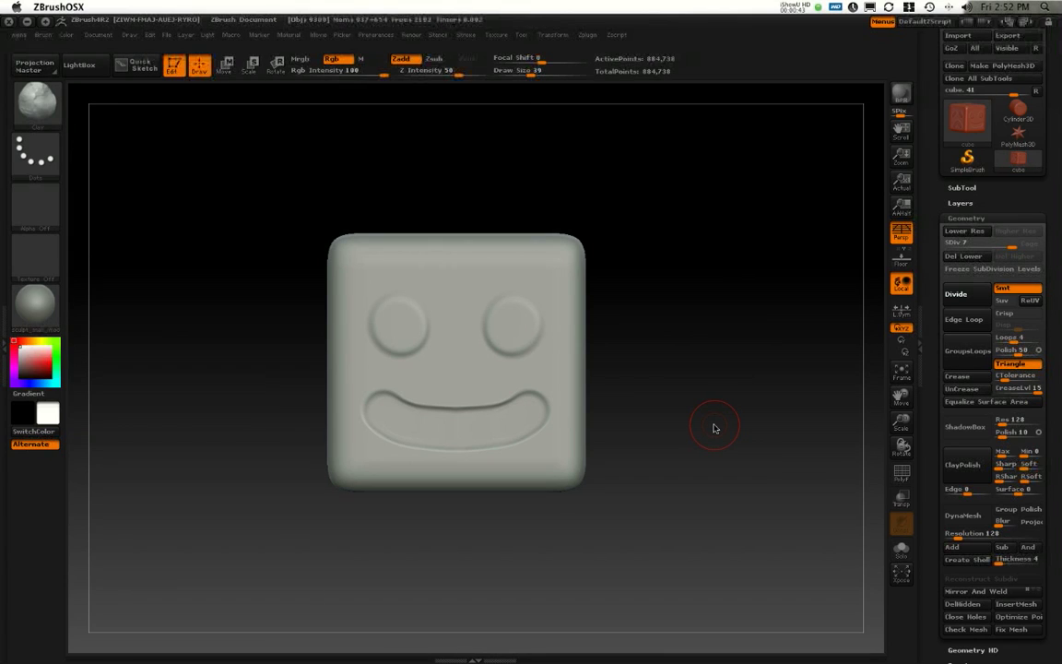
pyautogui.moveTo(713, 427)
pyautogui.mouseDown()
pyautogui.moveTo(699, 417)
pyautogui.moveTo(702, 455)
pyautogui.moveTo(707, 423)
pyautogui.mouseUp()
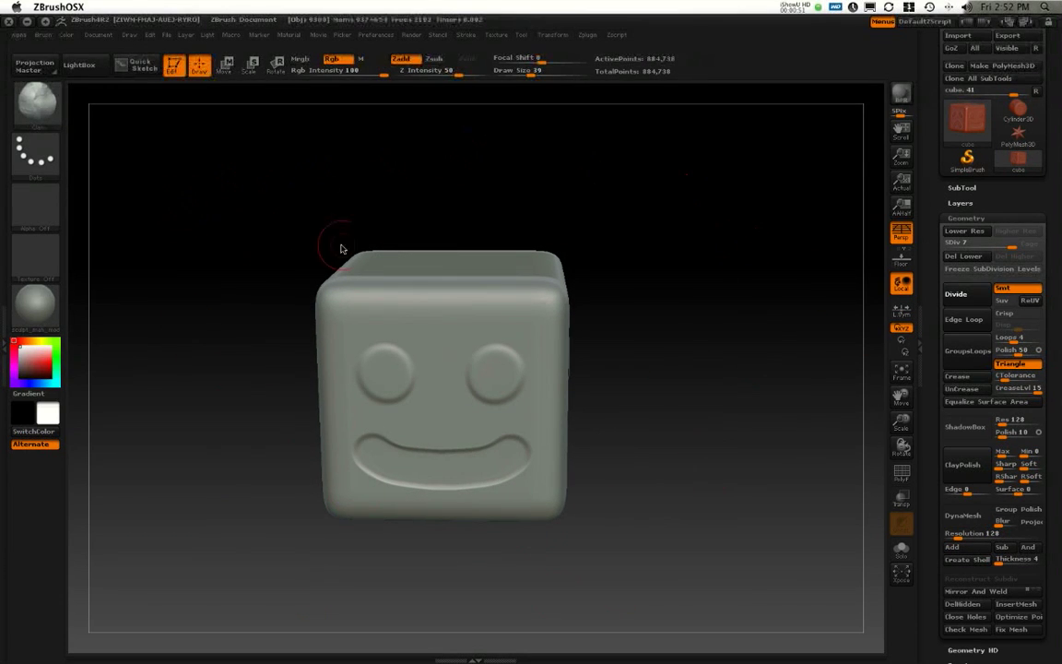
pyautogui.moveTo(668, 460); pyautogui.dragTo(735, 495)
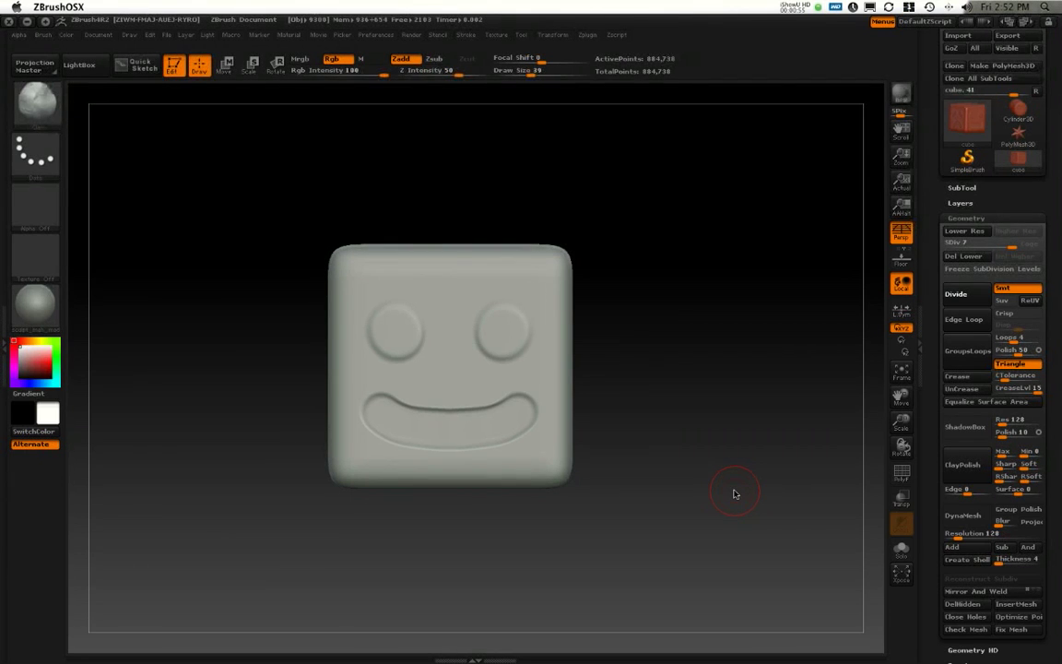
pyautogui.moveTo(735, 495)
pyautogui.mouseDown()
pyautogui.moveTo(699, 450)
pyautogui.moveTo(705, 459)
pyautogui.moveTo(639, 428)
pyautogui.moveTo(718, 434)
pyautogui.mouseUp()
pyautogui.click(902, 472)
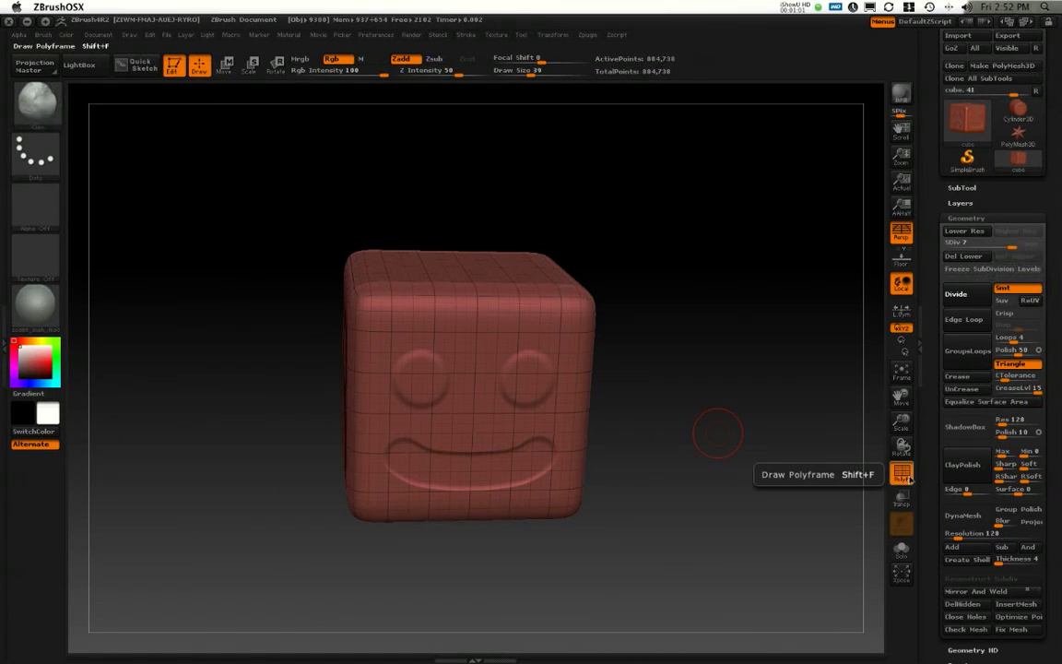
pyautogui.keyDown('shift'); pyautogui.moveTo(702, 465); pyautogui.dragTo(692, 465); pyautogui.keyUp('shift')
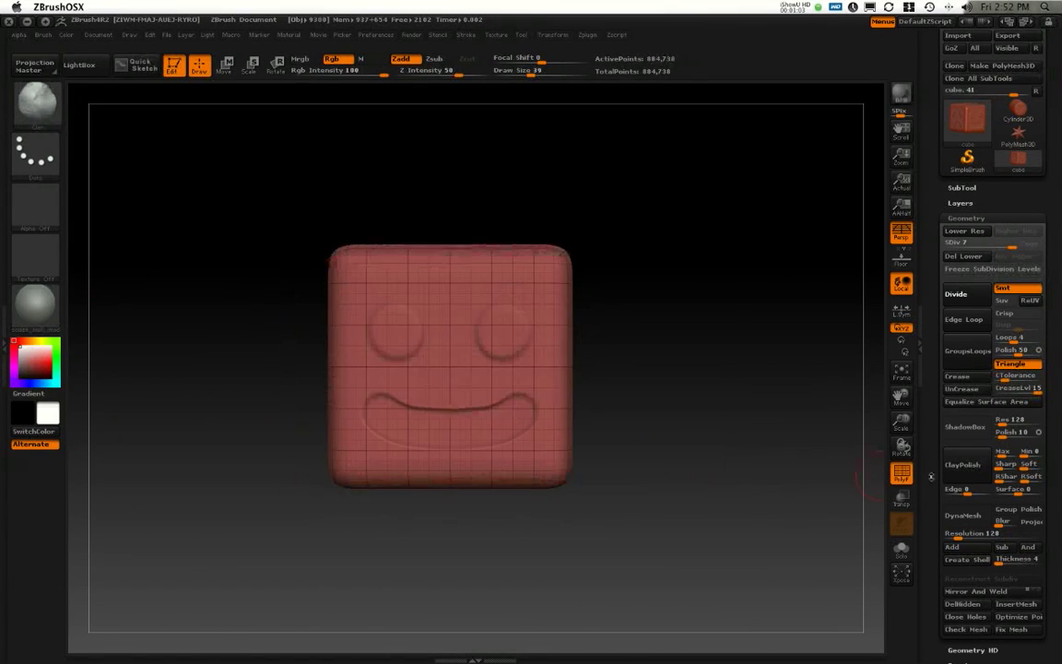
pyautogui.hotkey('shift', 'f')
pyautogui.moveTo(811, 426); pyautogui.dragTo(692, 433)
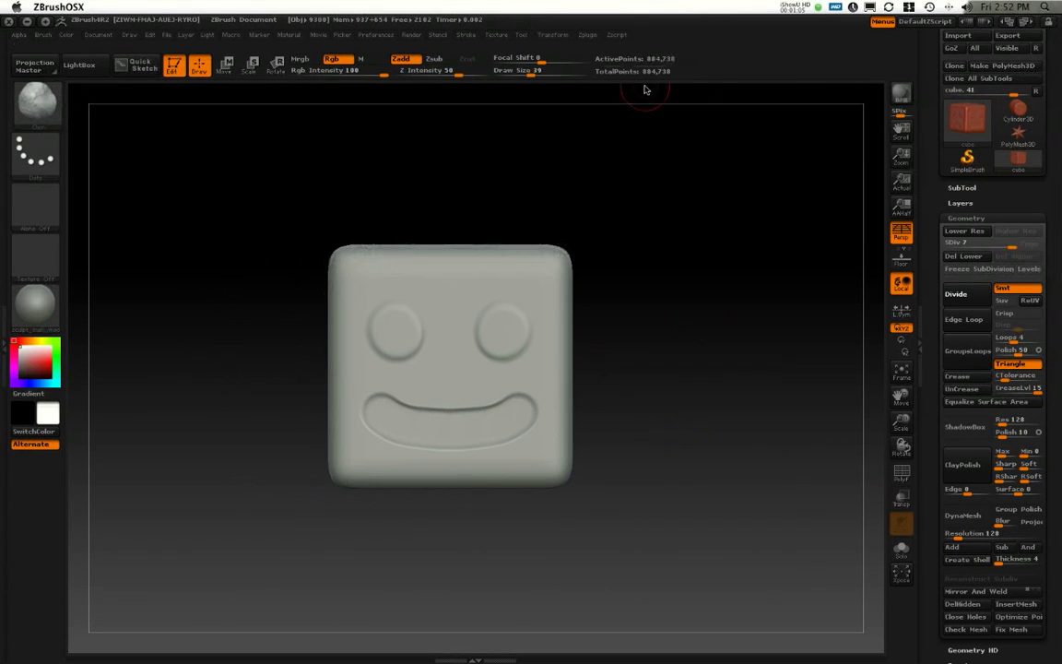
# Step: Compare the cube with perspective distortion off and on, leaving perspective enabled
pyautogui.moveTo(705, 339); pyautogui.dragTo(711, 376)
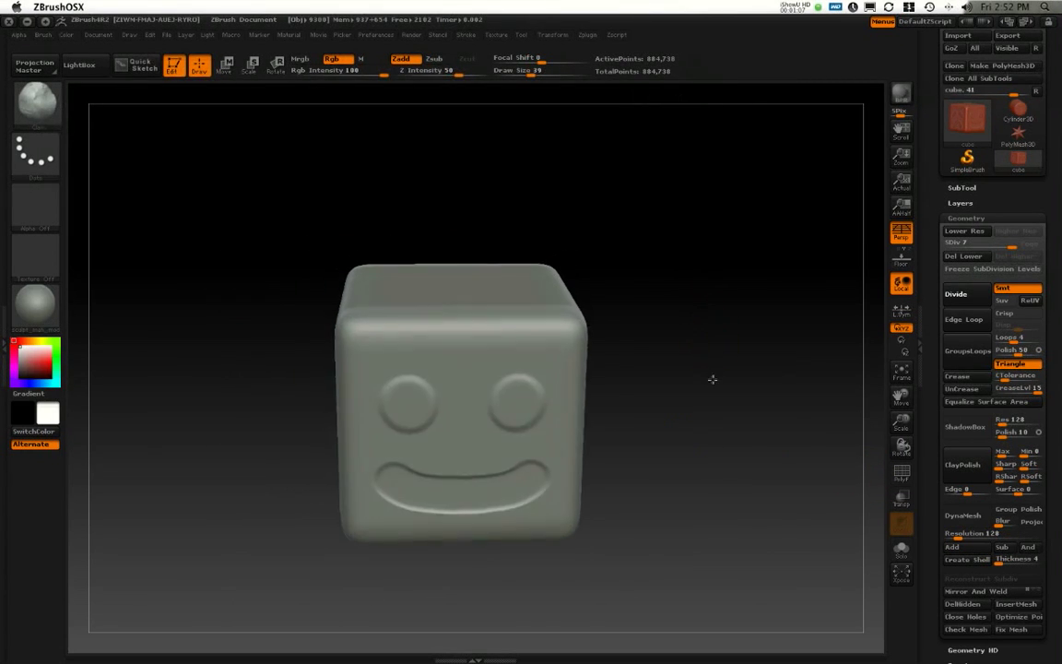
pyautogui.click(902, 234)
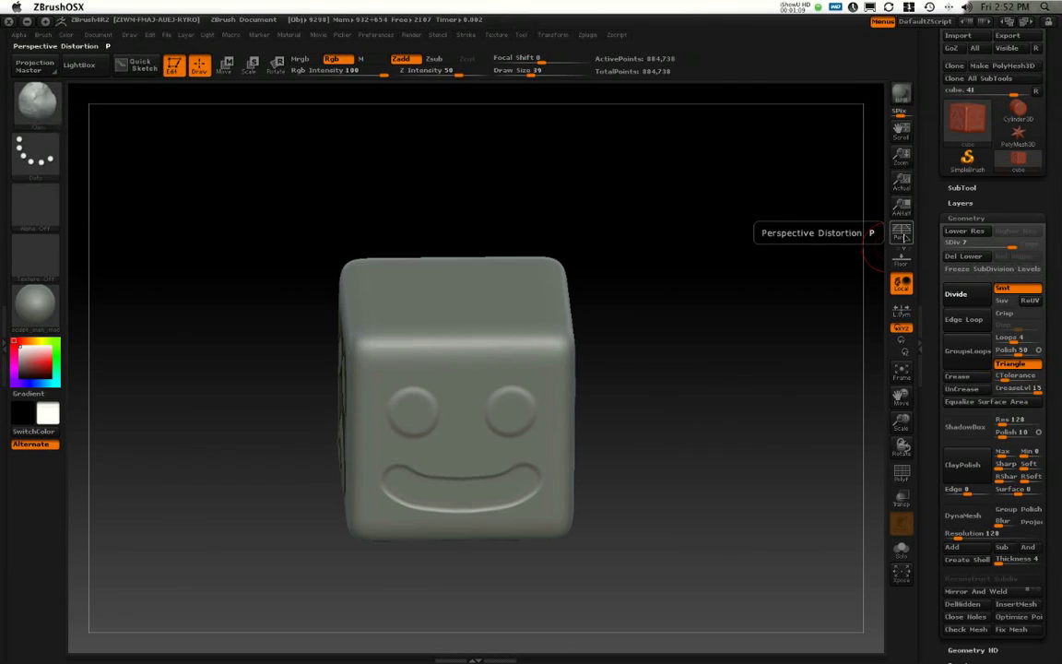
pyautogui.click(903, 235)
pyautogui.click(902, 236)
pyautogui.click(903, 236)
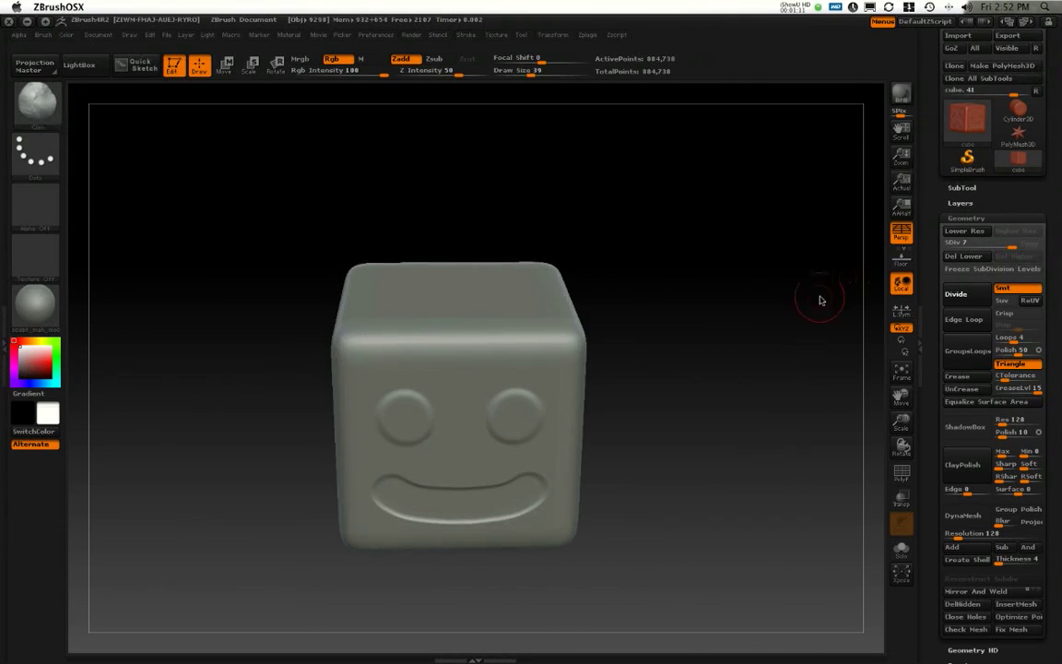
pyautogui.moveTo(730, 458); pyautogui.dragTo(712, 425)
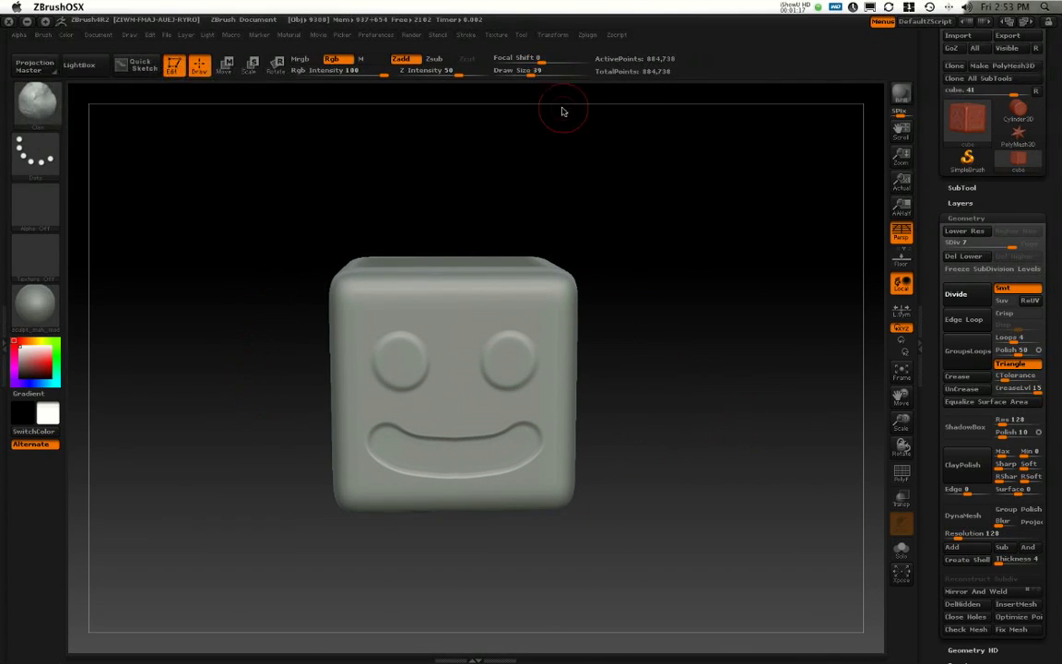
# Step: Dock the Movie palette in the tray and collapse the Tool palette beneath it
pyautogui.click(317, 36)
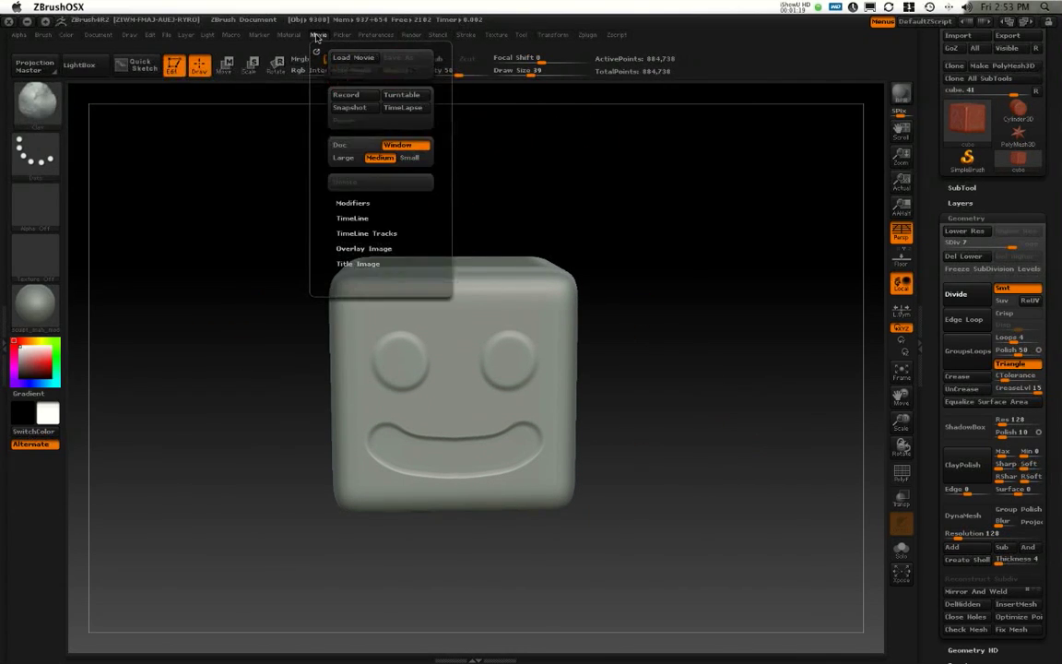
pyautogui.click(314, 49)
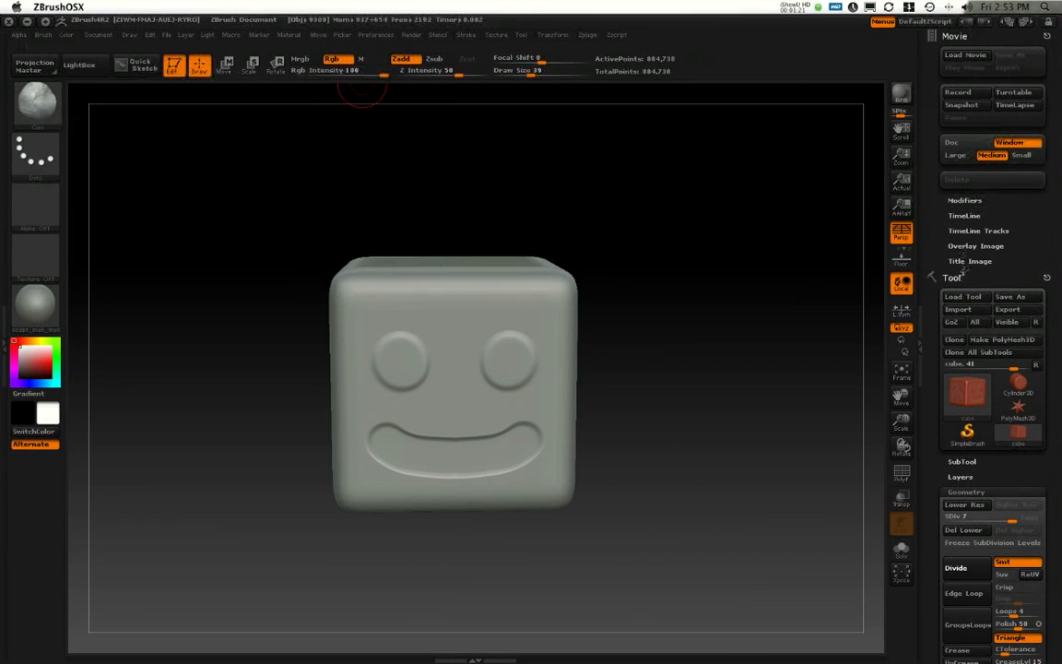
pyautogui.click(951, 278)
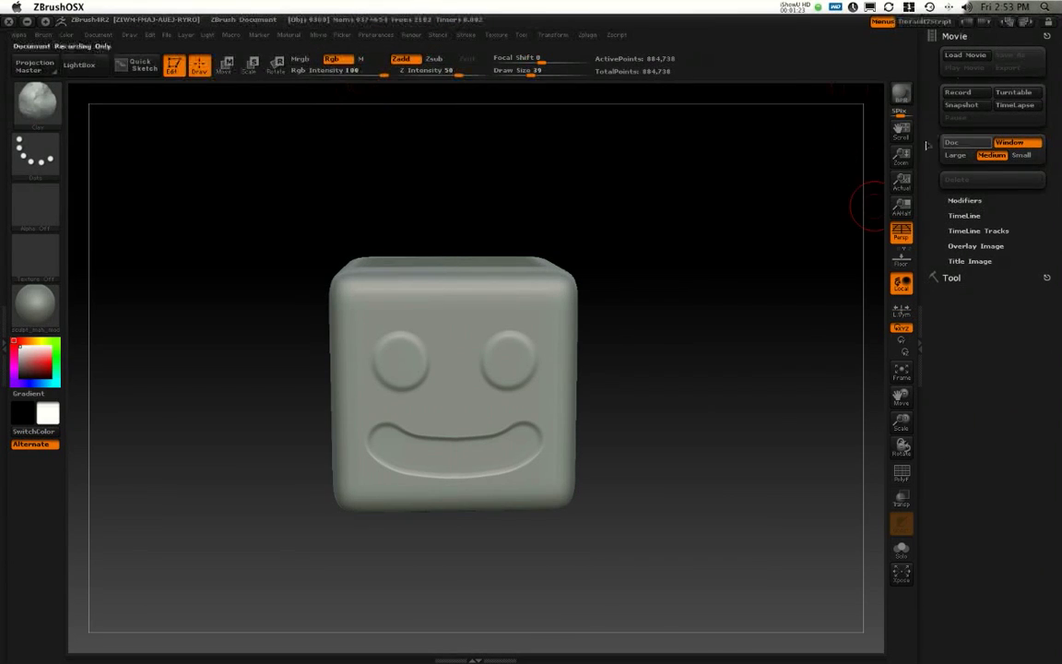
# Step: Browse the material library and preview MatCap Gray on the cube
pyautogui.click(35, 309)
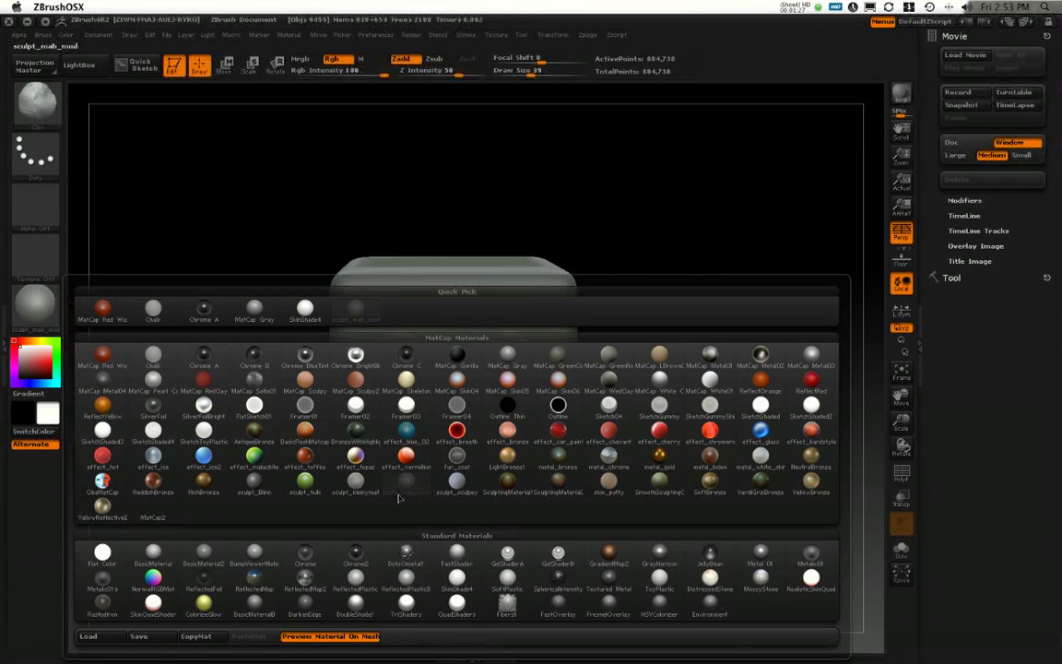
pyautogui.moveTo(403, 490)
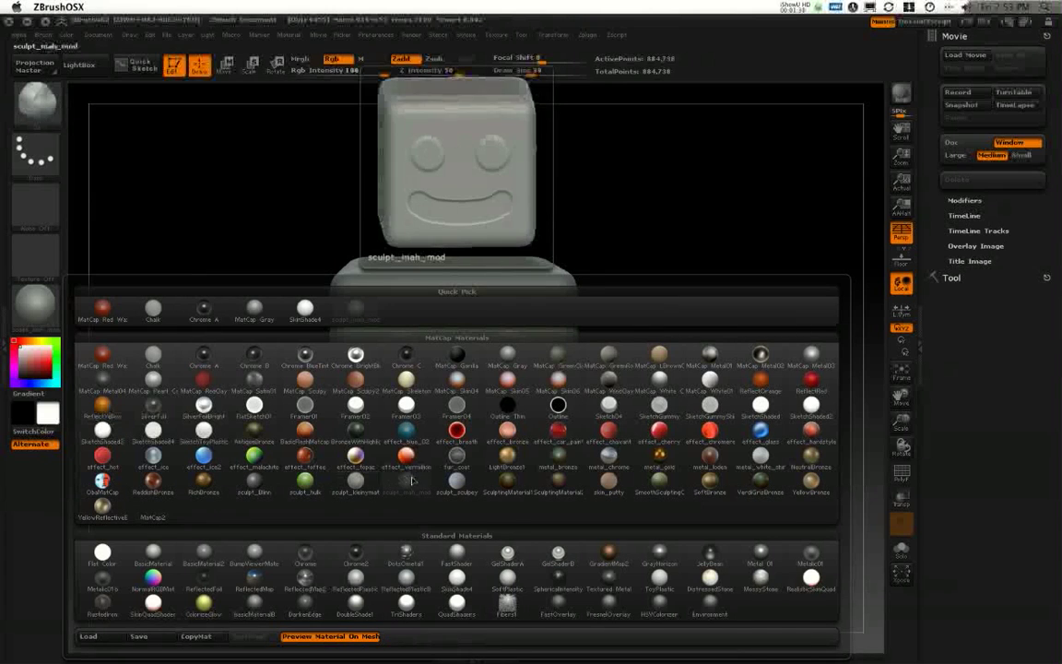
pyautogui.click(510, 362)
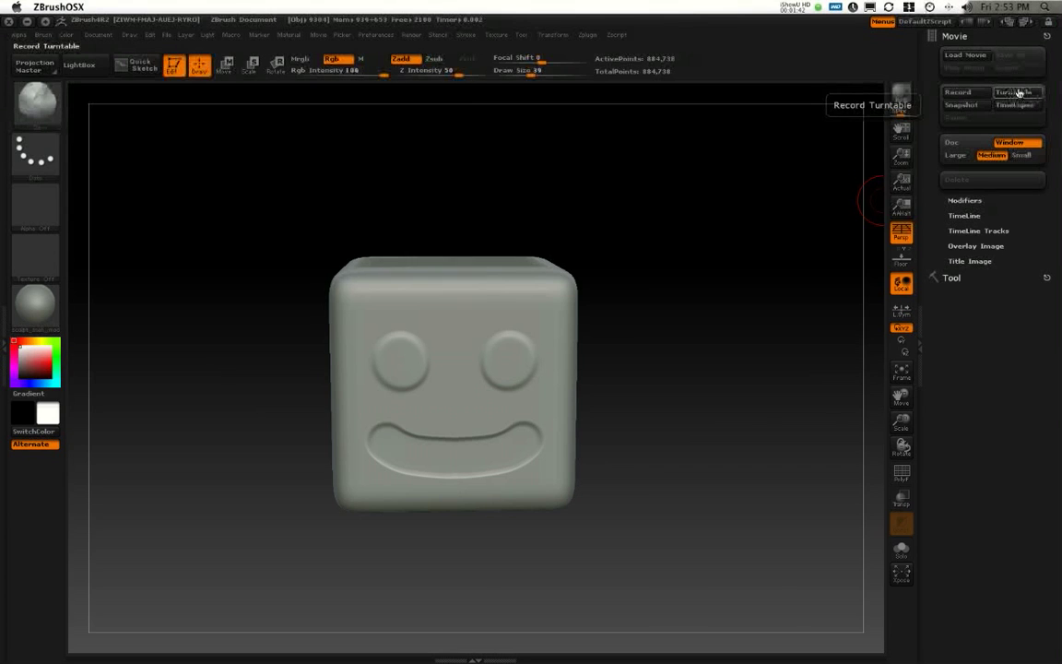
# Step: Set the movie to record only the document at the Large size
pyautogui.click(974, 147)
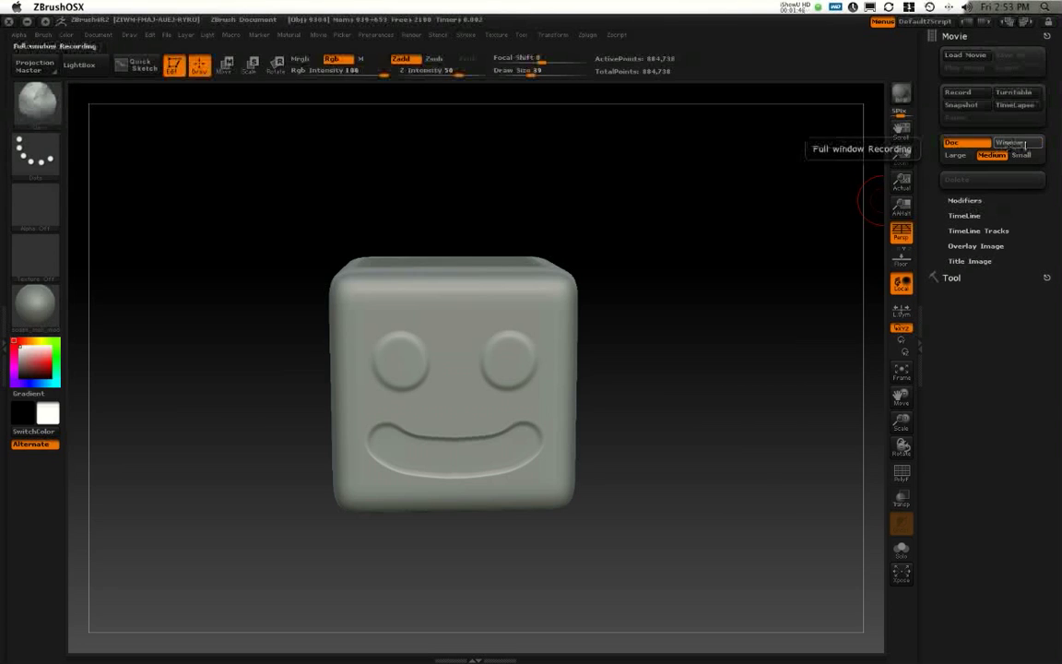
pyautogui.click(960, 156)
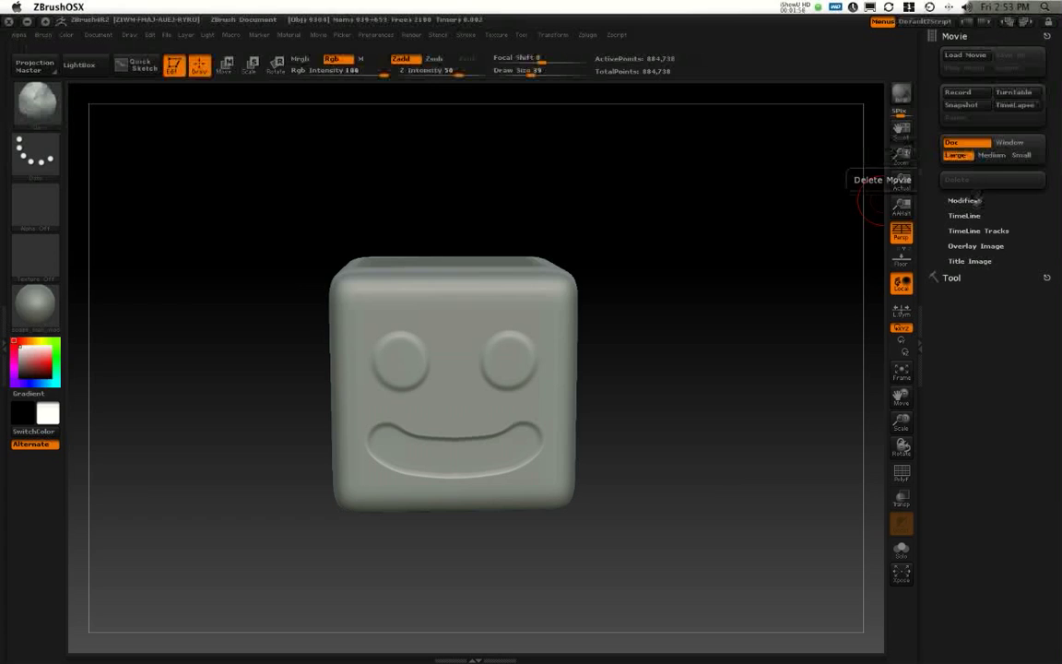
# Step: Set the movie's recording and playback rates to 30 FPS and its cursor size to 0
pyautogui.click(966, 200)
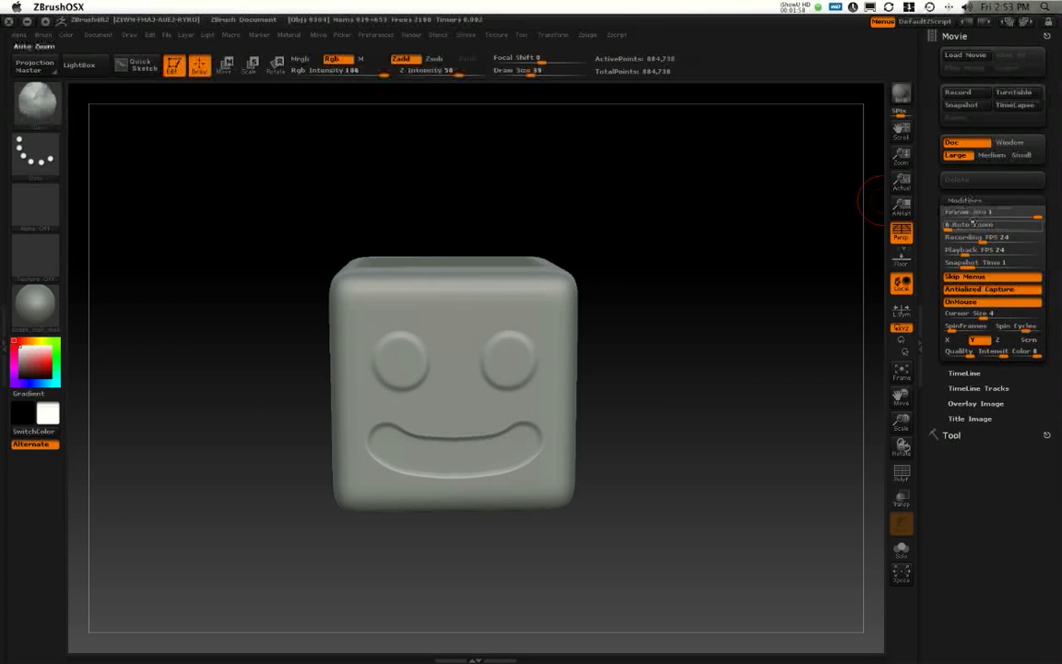
pyautogui.click(981, 240)
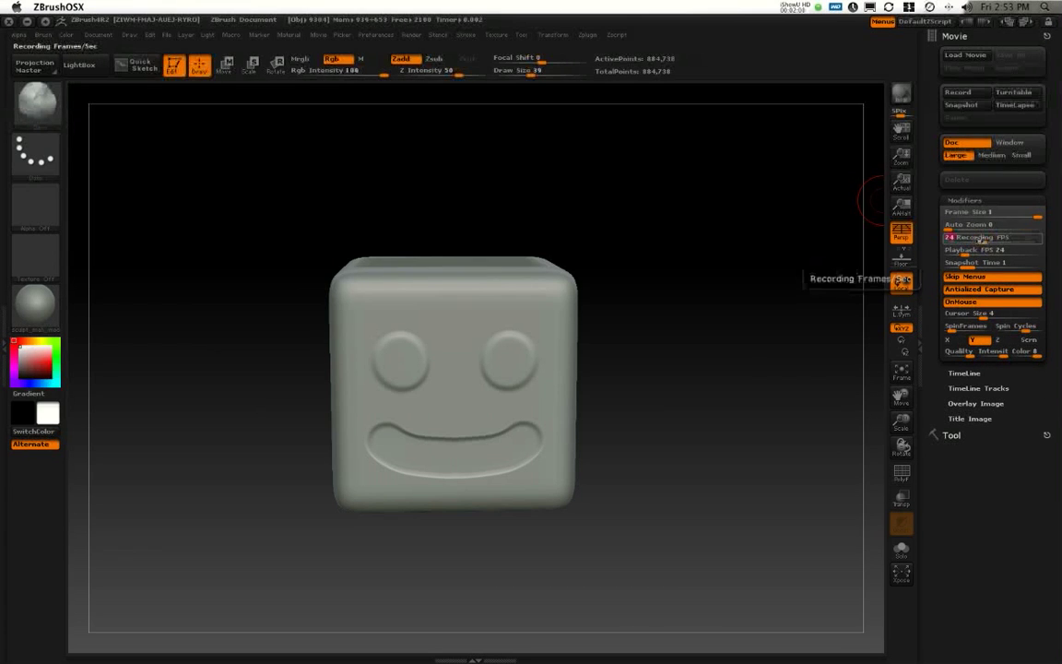
pyautogui.write('30')
pyautogui.press('Return')
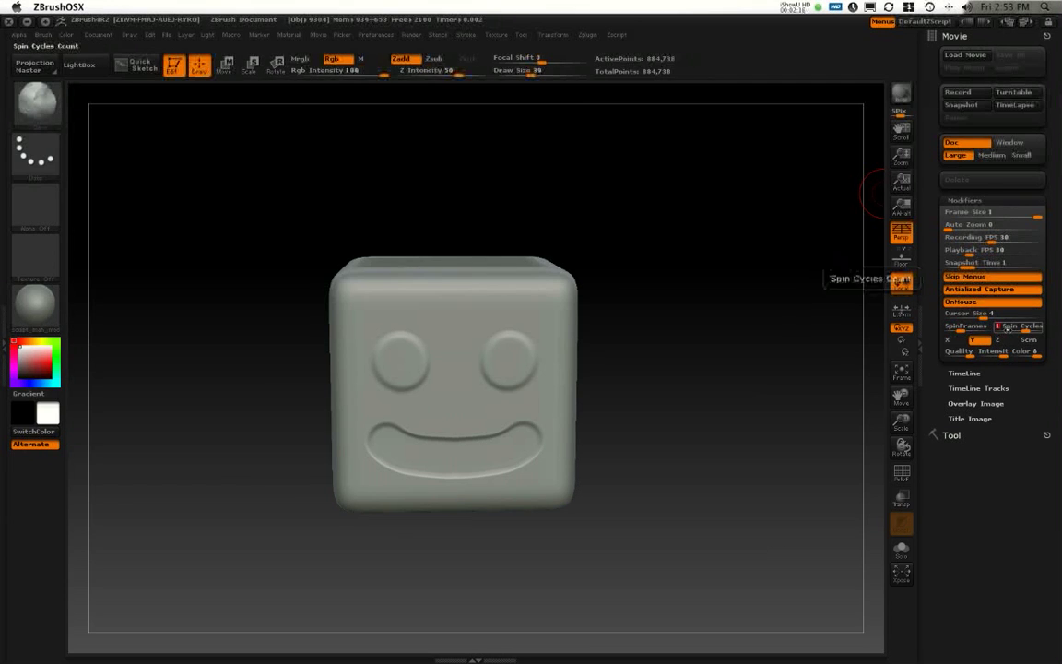
pyautogui.click(956, 317)
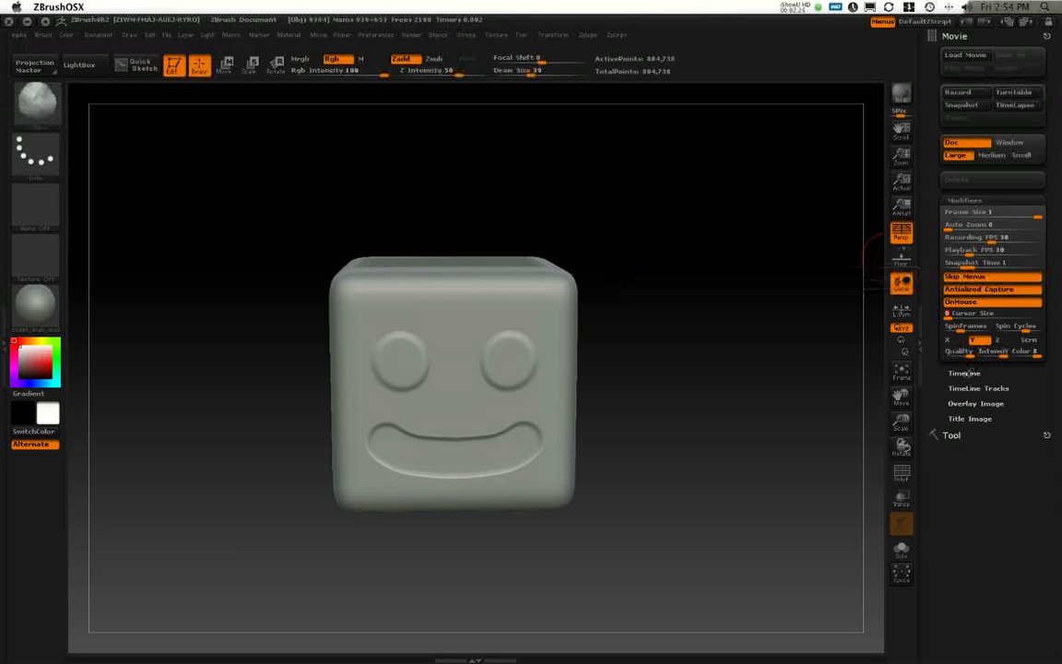
# Step: Set the movie's overlay image opacity to 0 and look through the available overlay textures
pyautogui.click(964, 373)
pyautogui.moveTo(964, 373); pyautogui.dragTo(970, 295)
pyautogui.click(965, 310)
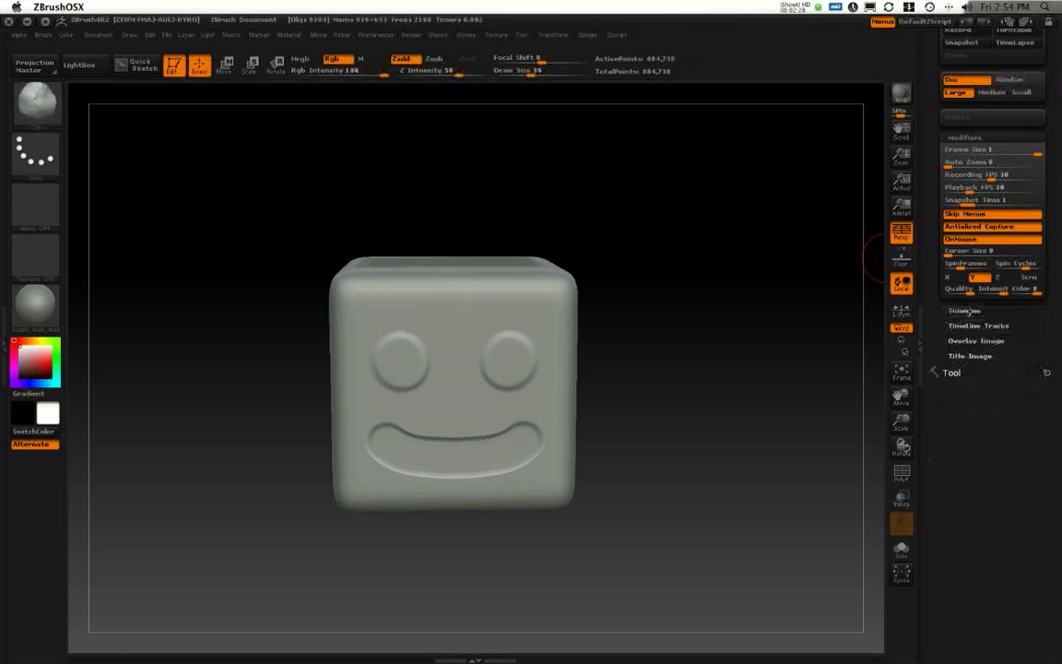
pyautogui.click(961, 341)
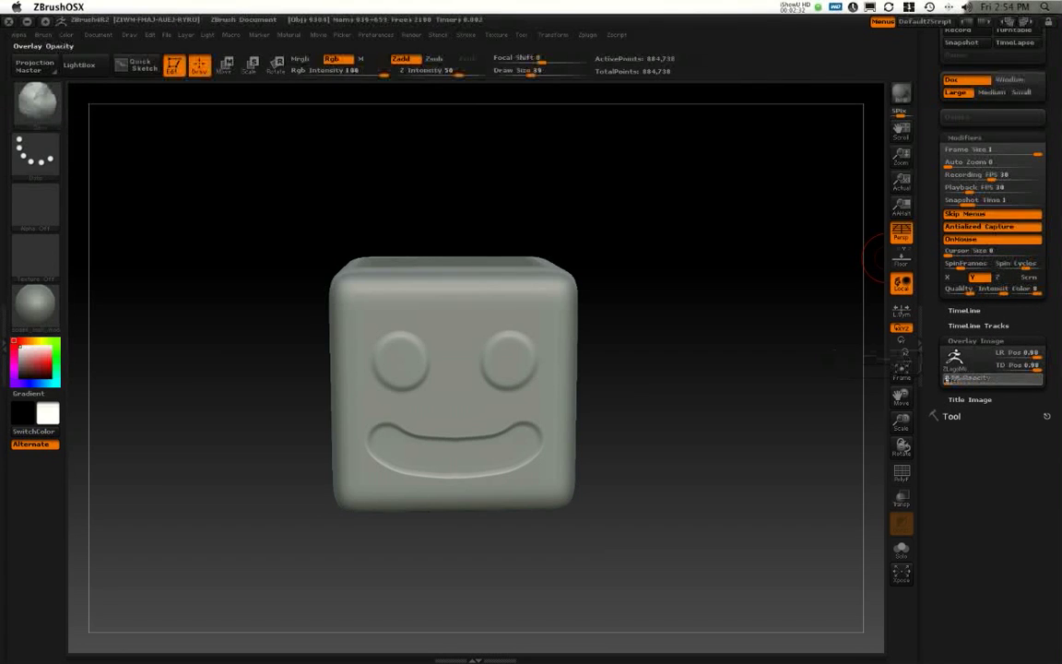
pyautogui.click(954, 360)
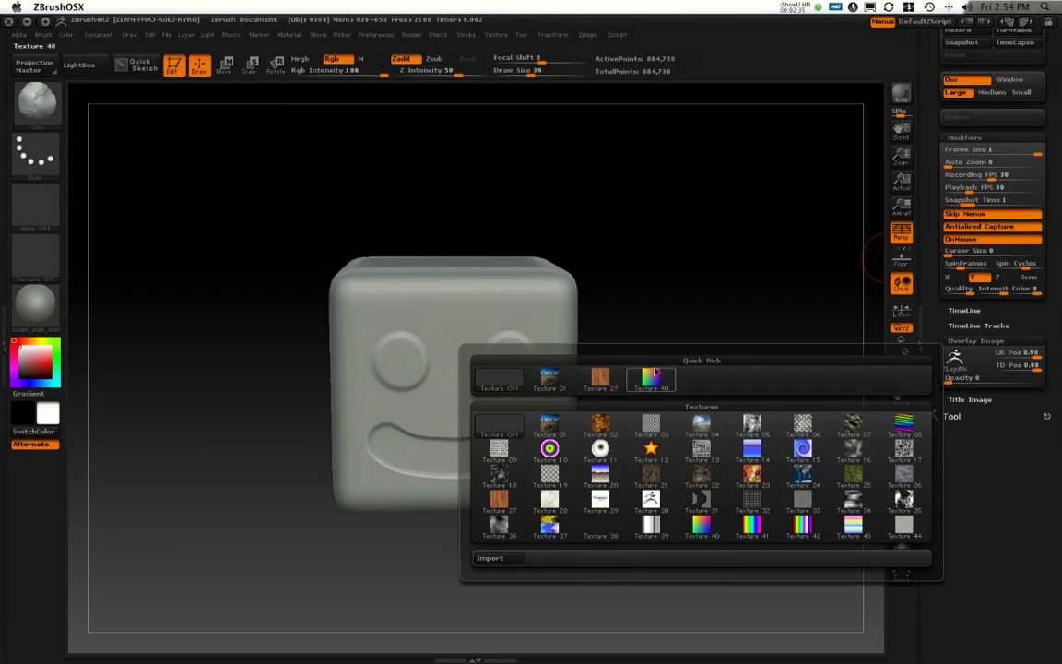
pyautogui.click(954, 362)
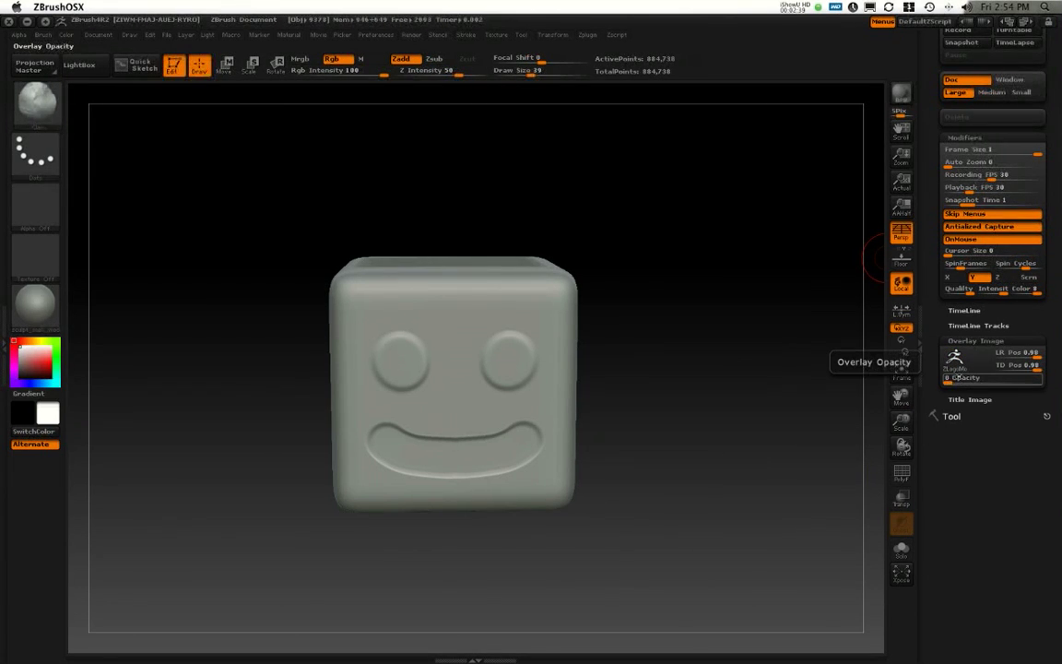
# Step: Set both the fade-in and fade-out times of the movie's title image to 0
pyautogui.click(969, 399)
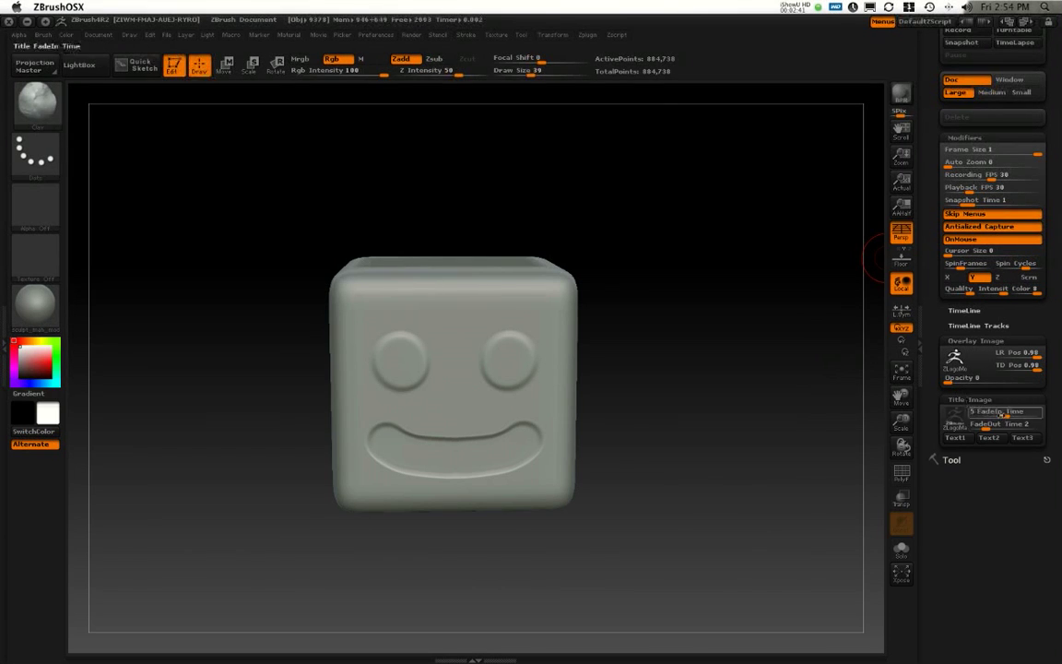
pyautogui.click(954, 421)
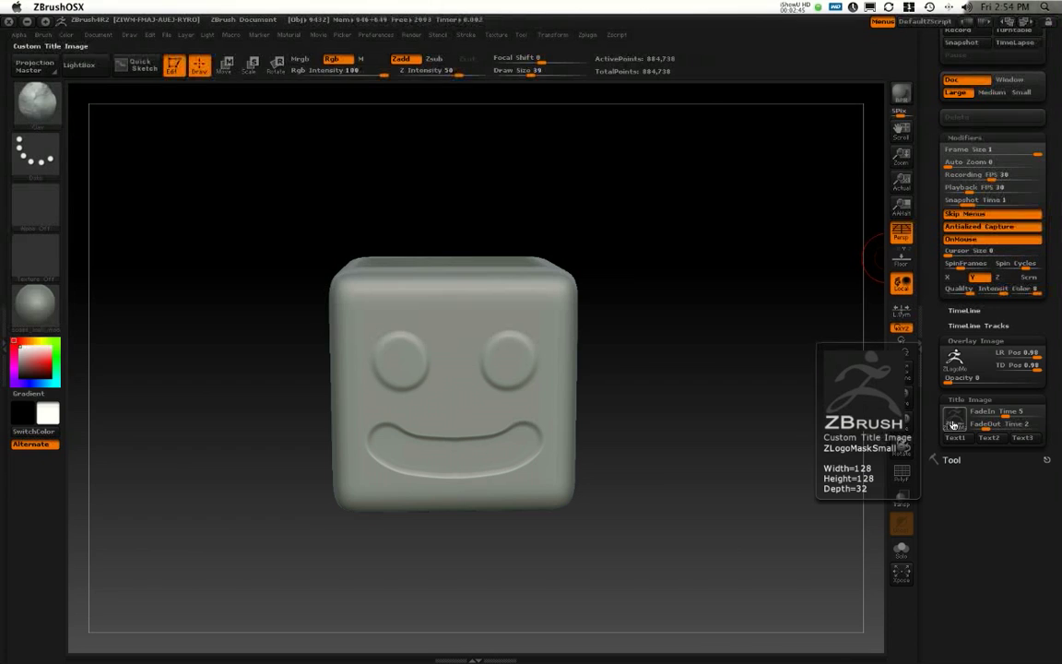
pyautogui.moveTo(1005, 414); pyautogui.dragTo(946, 426)
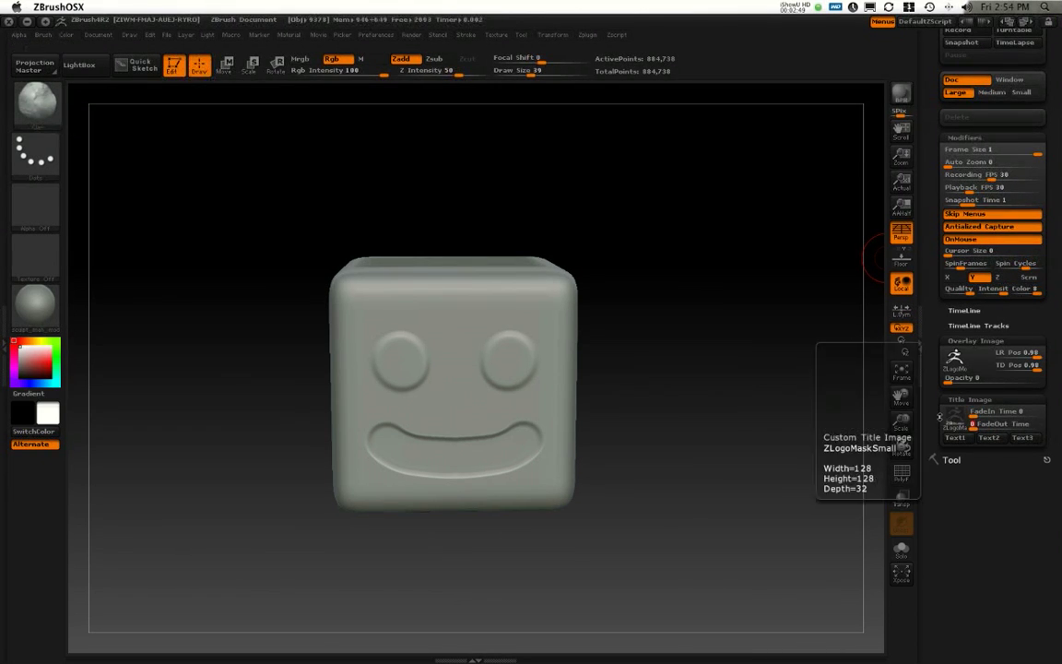
pyautogui.click(963, 398)
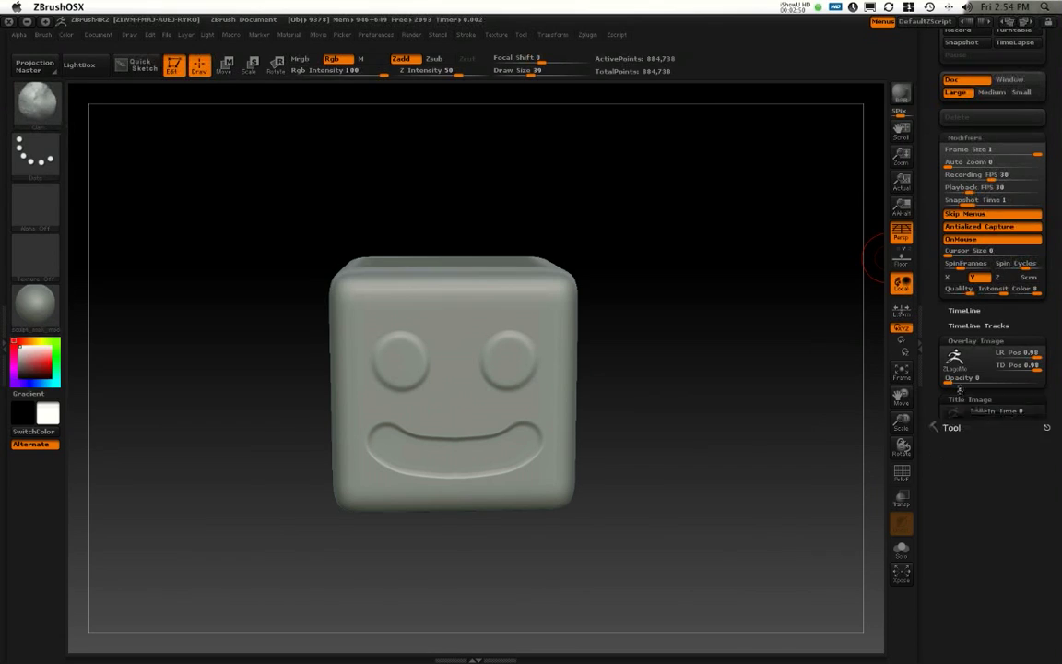
# Step: Look over the timeline track options and set the movie timeline's duration to 119 seconds
pyautogui.click(969, 340)
pyautogui.click(959, 327)
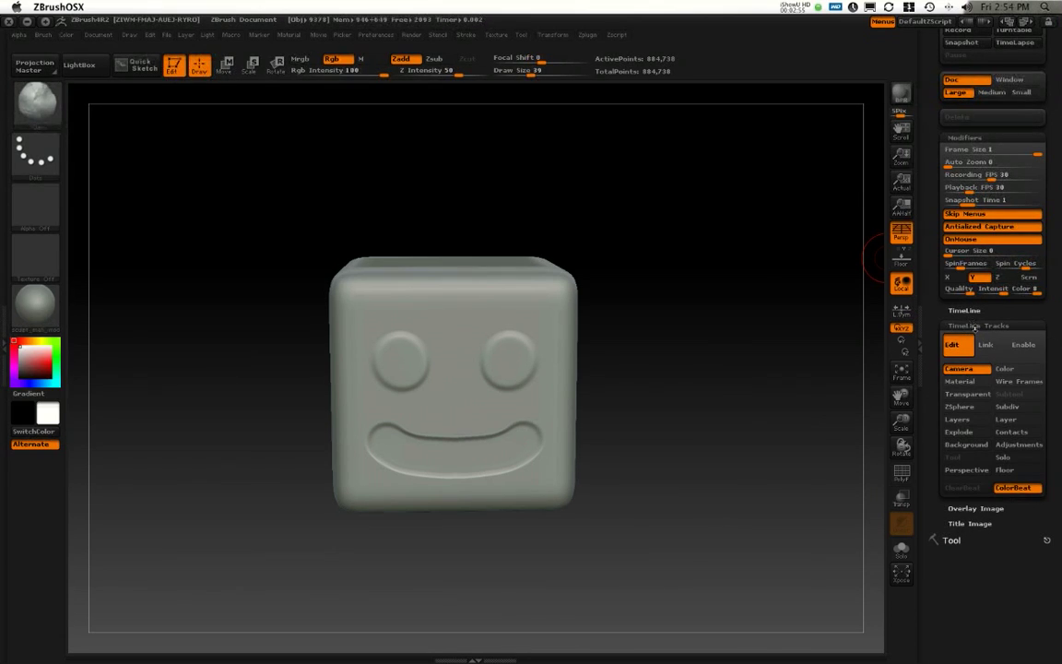
pyautogui.click(974, 327)
pyautogui.click(963, 310)
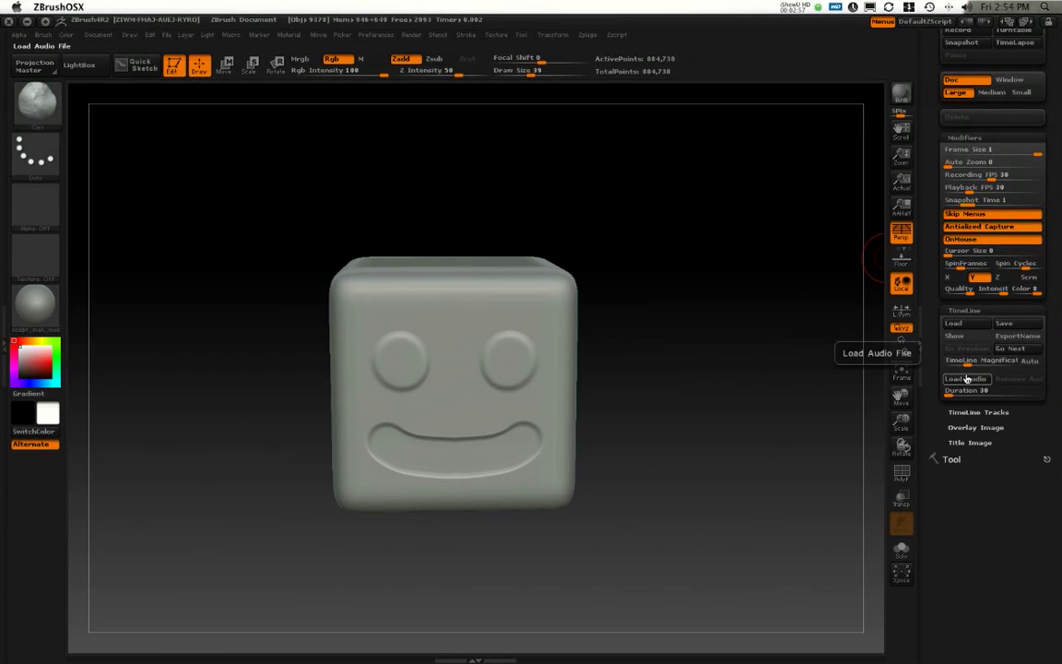
pyautogui.moveTo(1050, 326); pyautogui.dragTo(1050, 320)
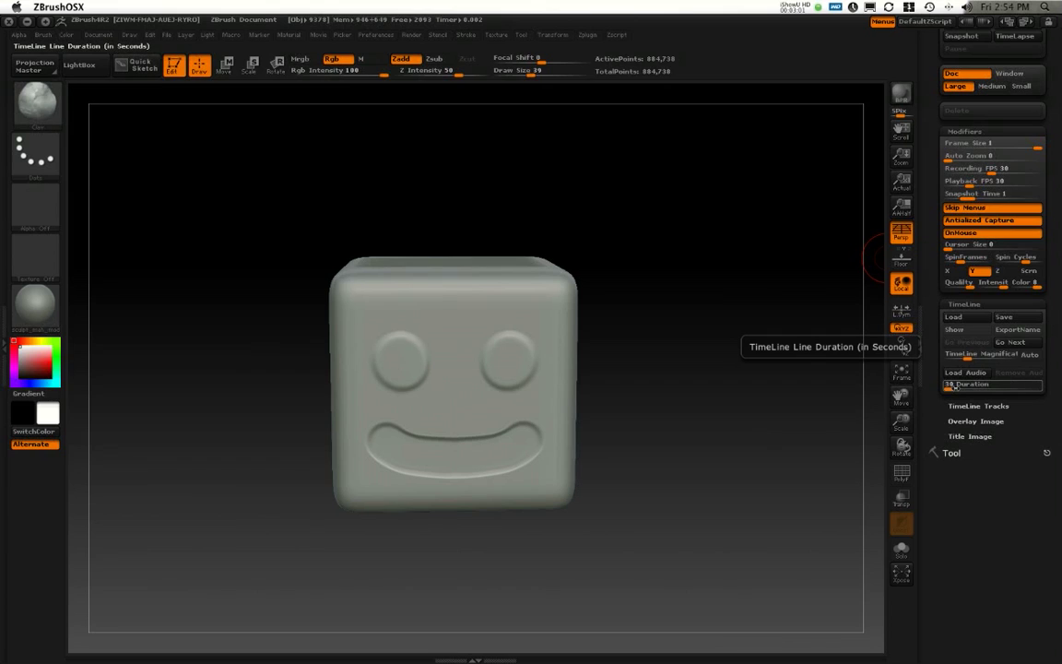
pyautogui.click(954, 388)
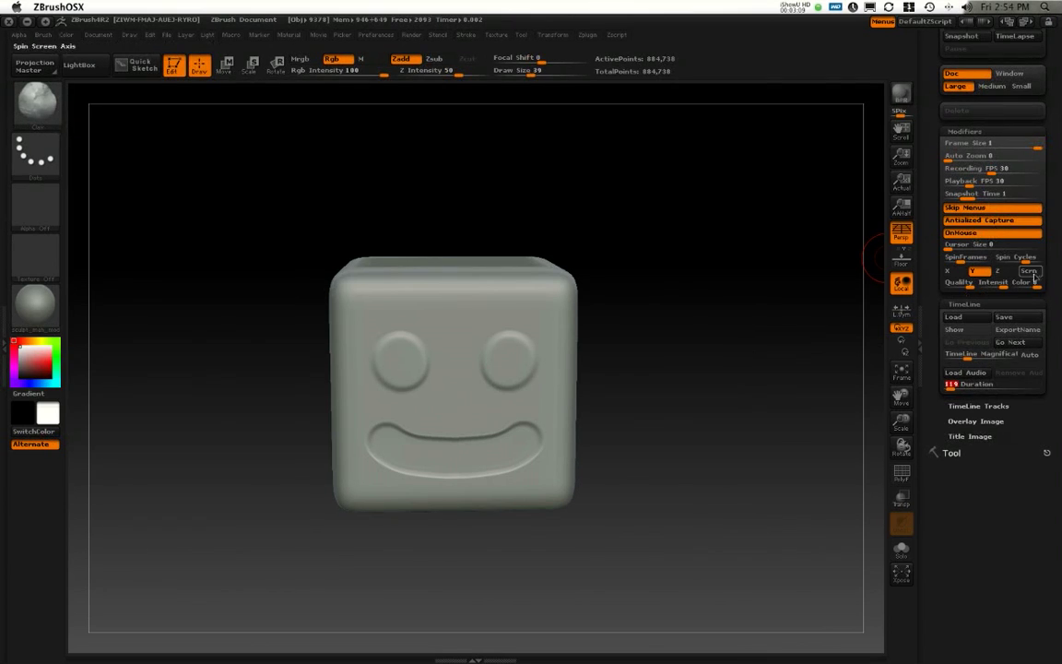
# Step: Record a turntable movie of the smiling cube spinning around the Y axis
pyautogui.moveTo(1050, 254); pyautogui.dragTo(1051, 298)
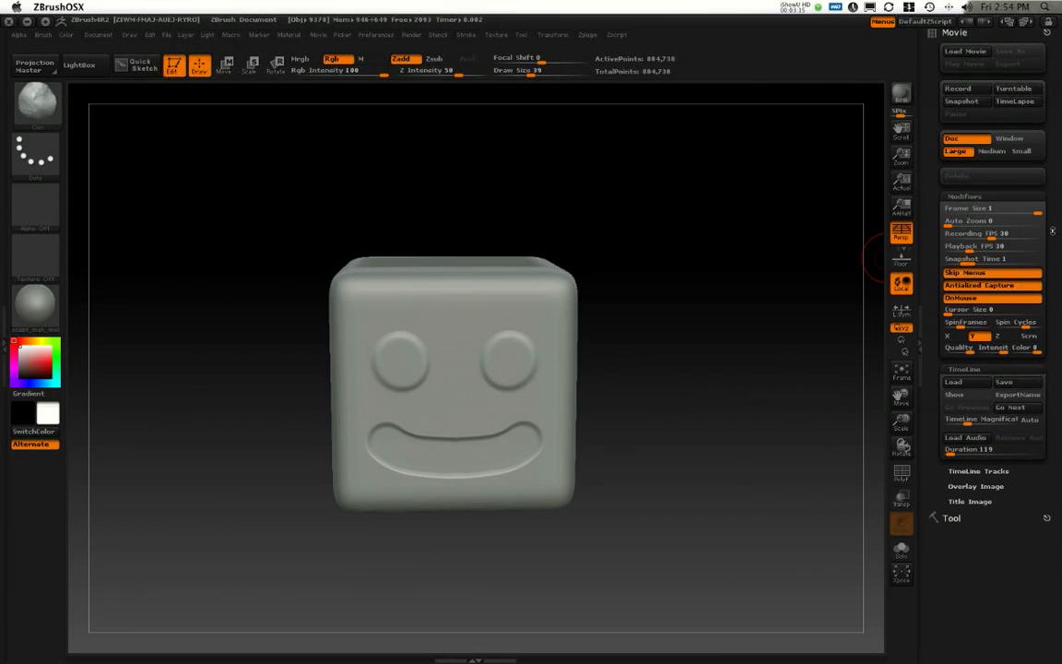
pyautogui.moveTo(1053, 287); pyautogui.dragTo(1054, 291)
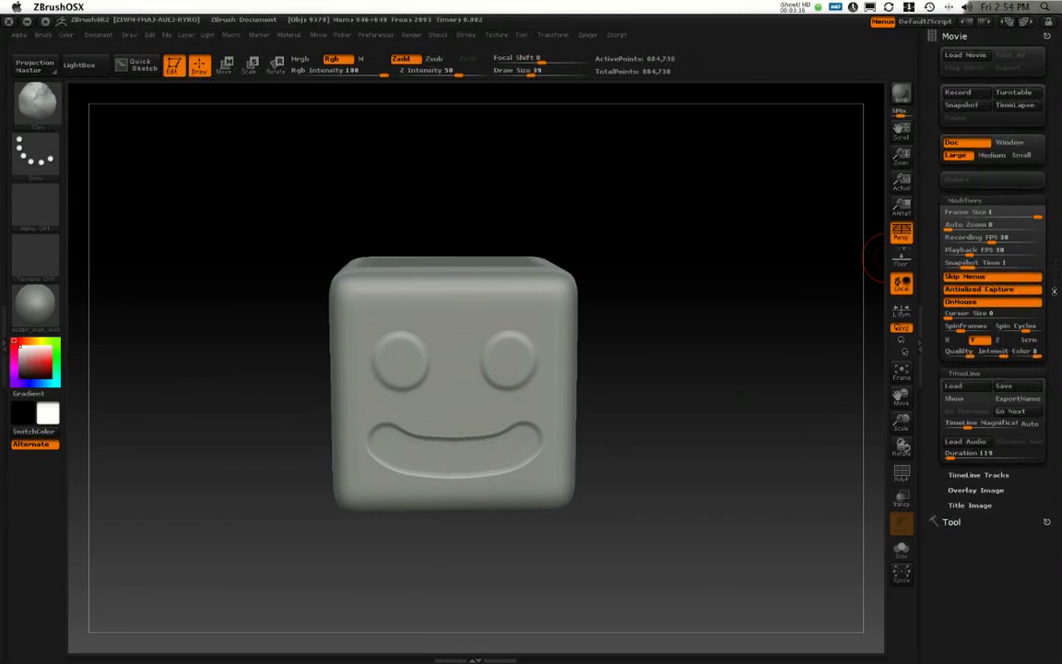
pyautogui.click(1013, 93)
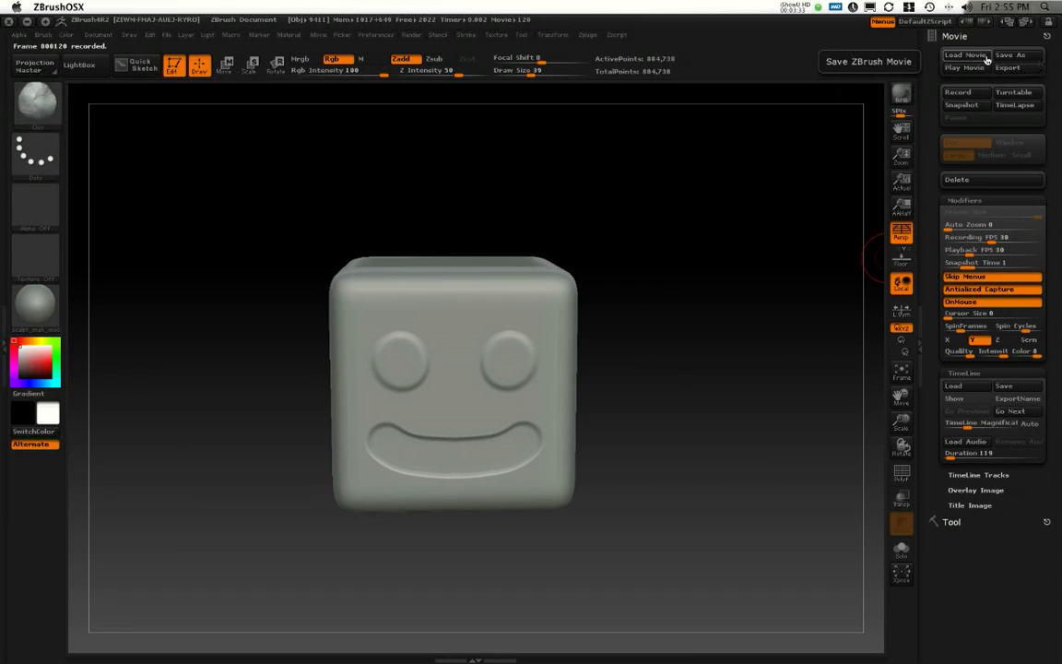
# Step: Export the recorded movie to the Desktop in .mov format under the name cube_rotate
pyautogui.click(1005, 68)
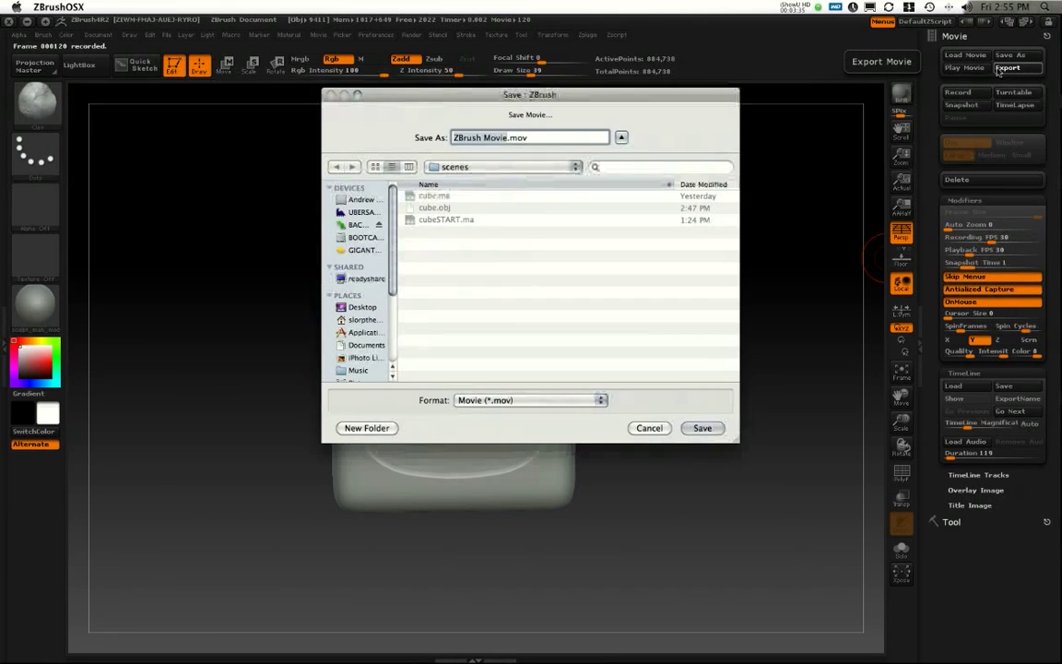
pyautogui.click(347, 309)
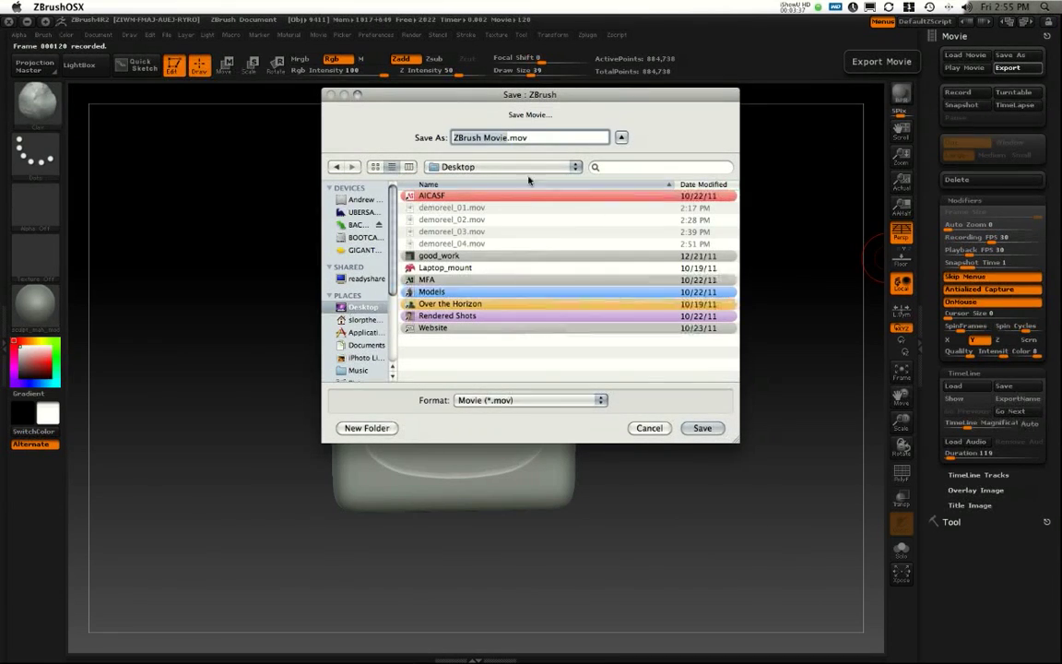
pyautogui.write('cube_rotate')
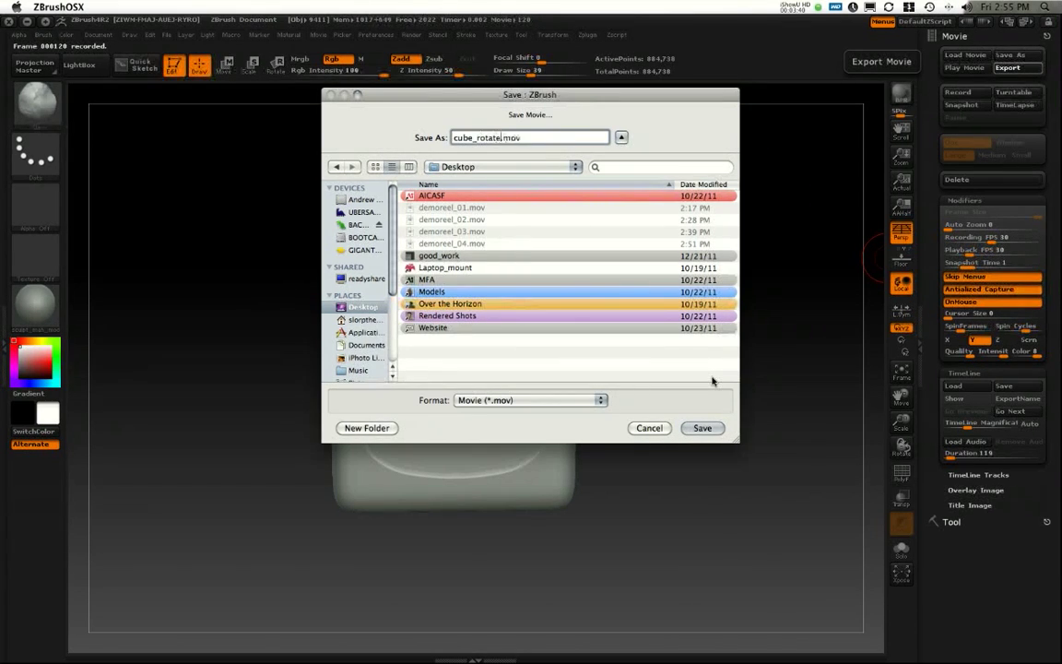
pyautogui.press('Return')
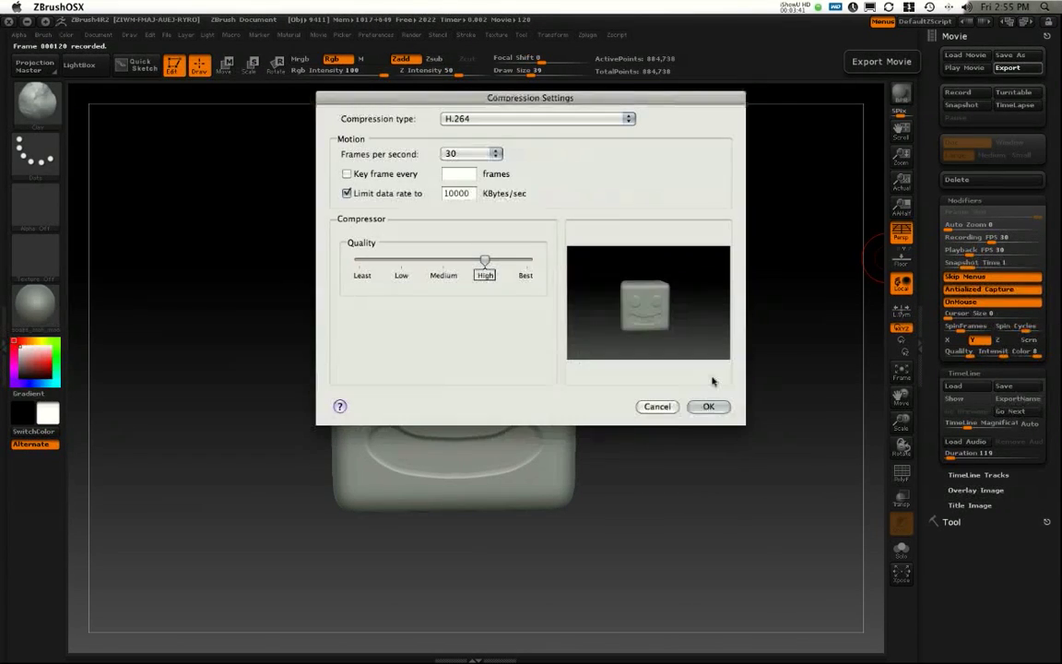
# Step: Set the exported movie's compression type to None and accept the compression settings
pyautogui.click(532, 120)
pyautogui.click(479, 337)
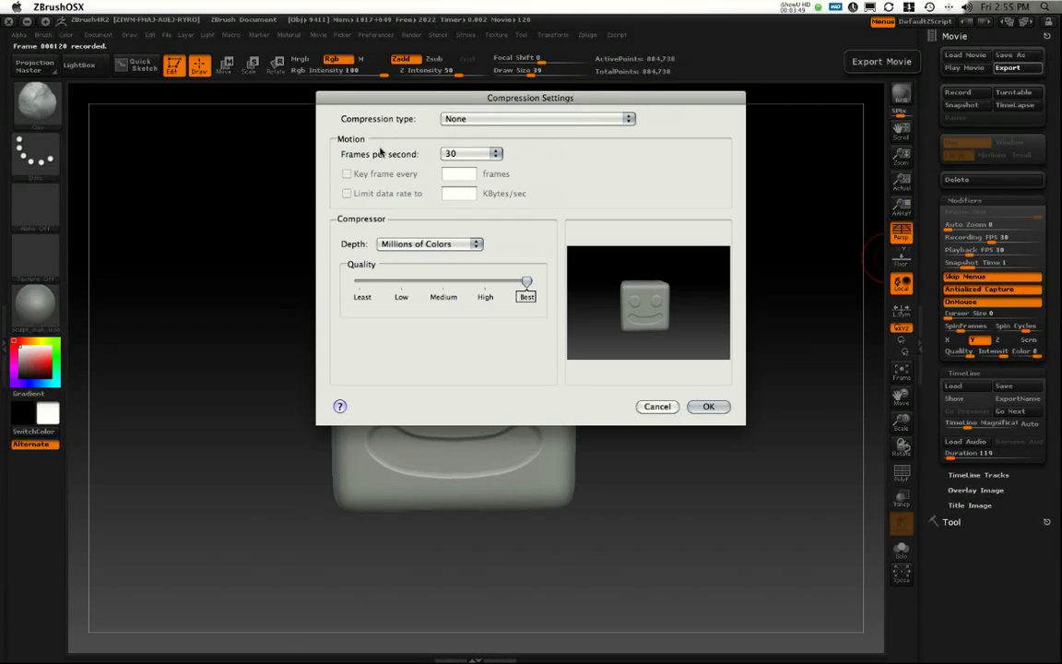
pyautogui.click(706, 407)
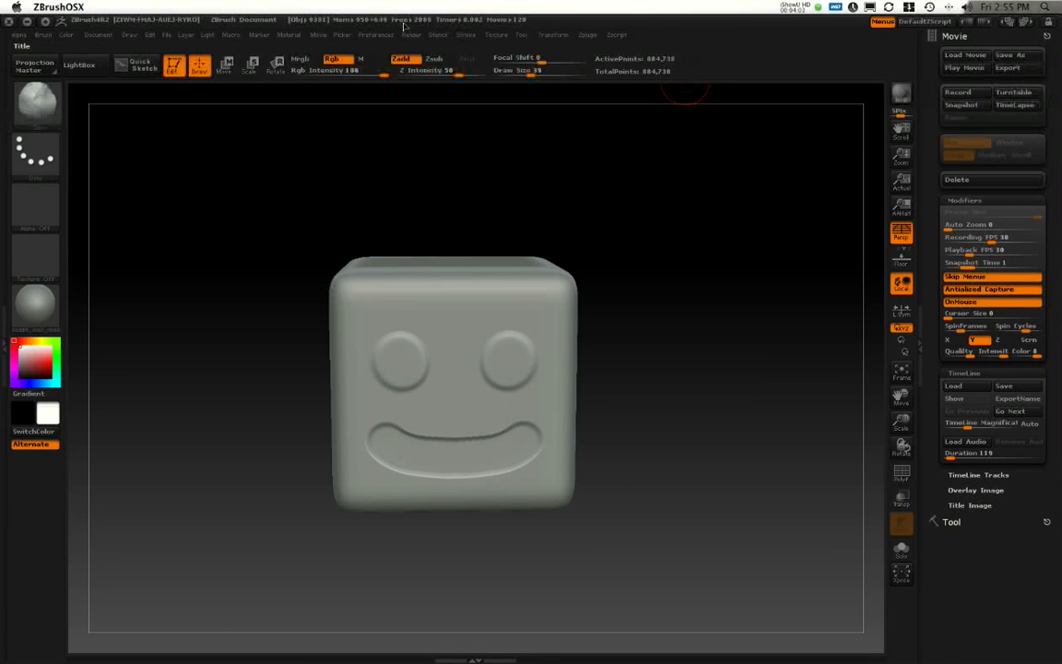
# Step: Quit ZBrush without saving the project changes and return to the desktop
pyautogui.press('super+q')
pyautogui.click(473, 198)
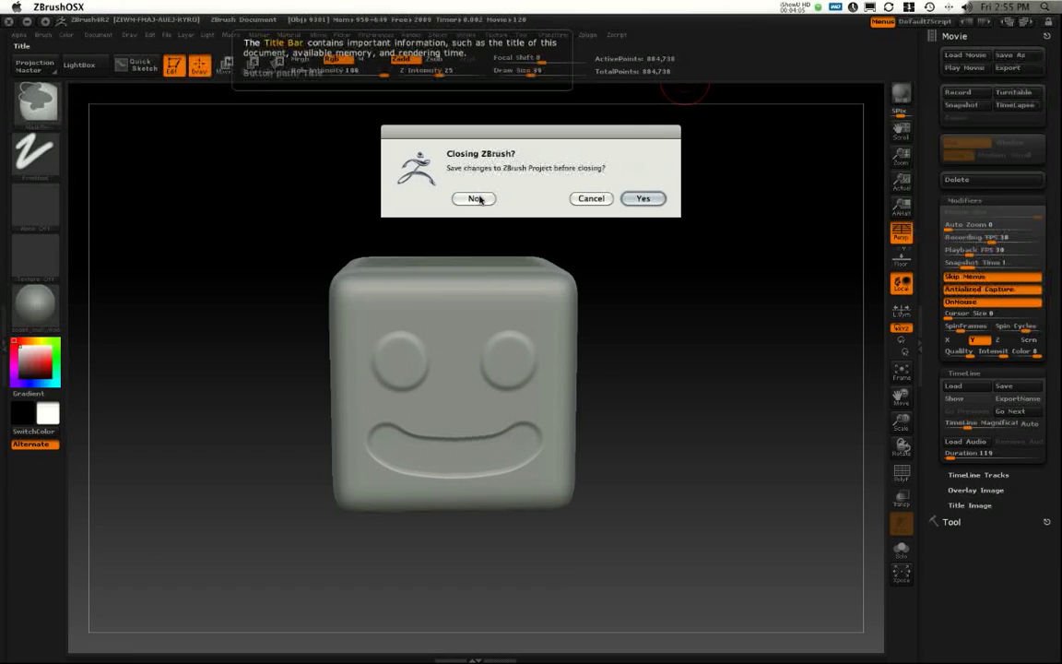
pyautogui.click(479, 198)
pyautogui.click(872, 358)
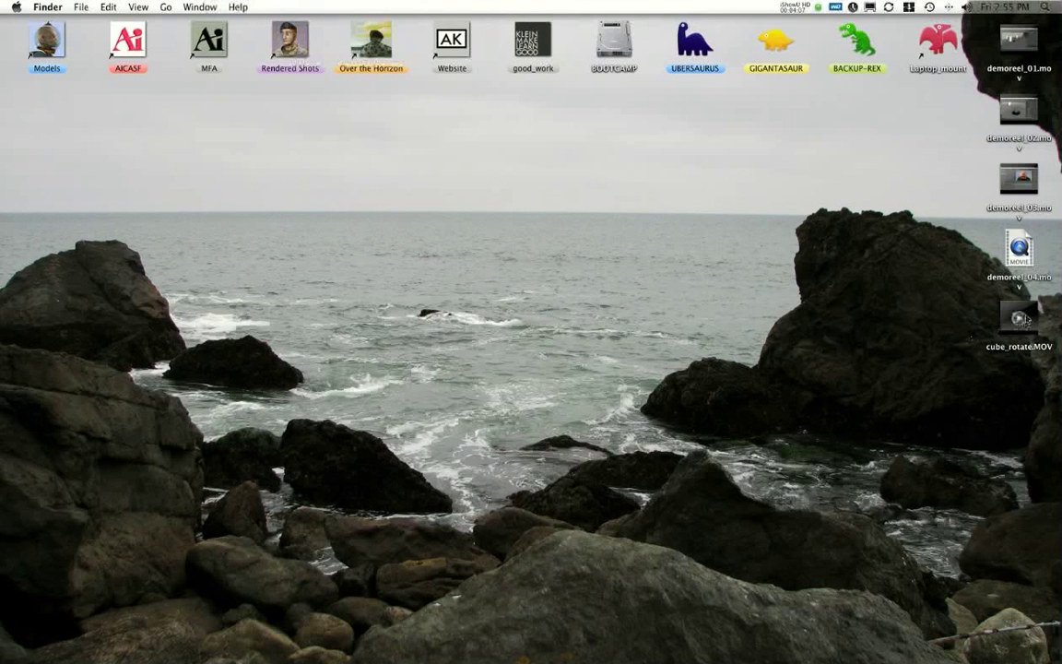
# Step: Open cube_rotate.MOV from the desktop in QuickTime Player, play the turntable, and jump back to about one second
pyautogui.doubleClick(1032, 309)
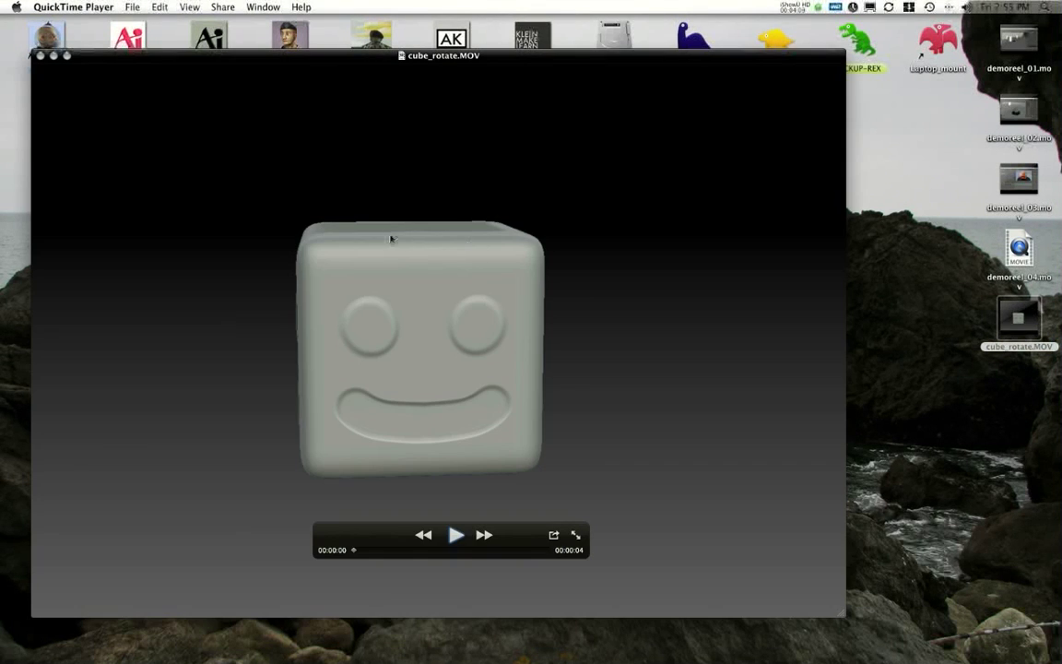
pyautogui.click(452, 536)
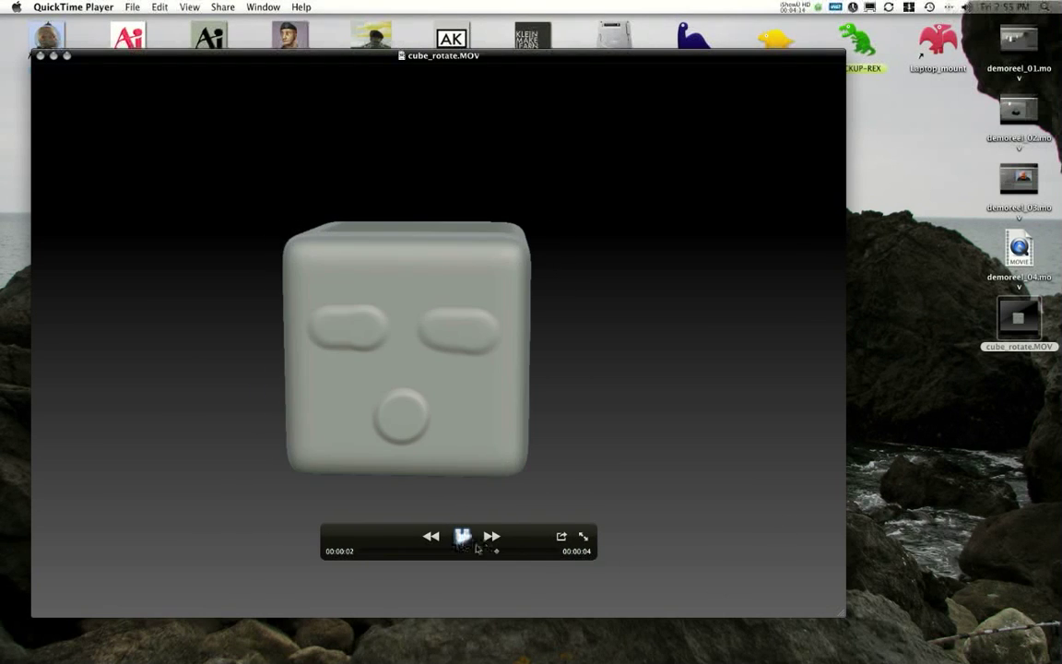
pyautogui.click(437, 552)
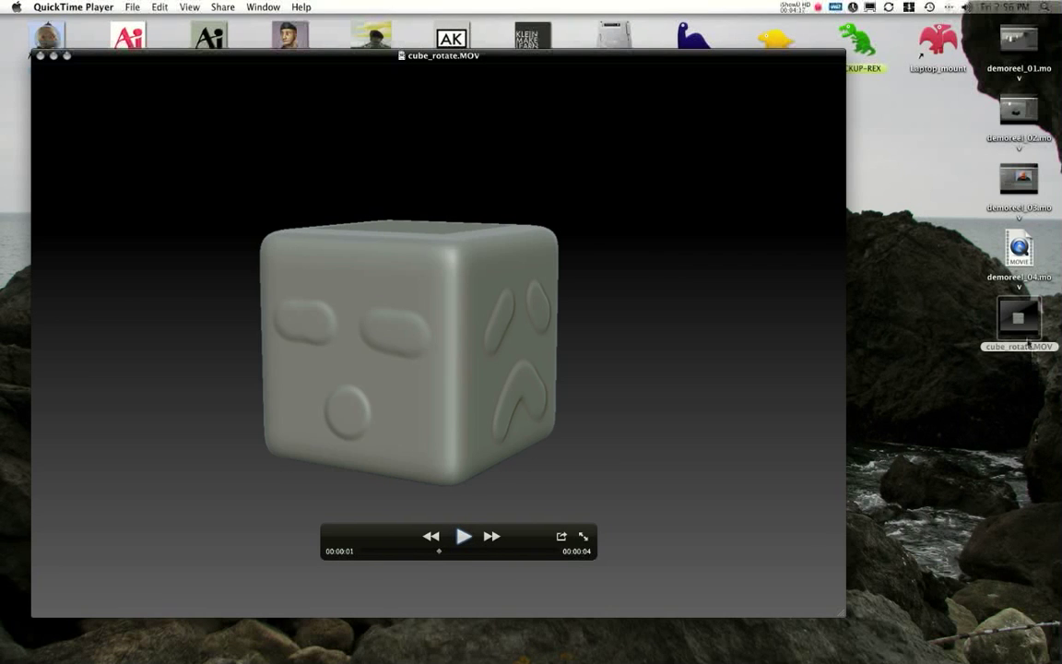
# Step: Check the file information of cube_rotate.MOV on the desktop and close its info window
pyautogui.rightClick(1021, 317)
pyautogui.click(940, 373)
pyautogui.moveTo(144, 56); pyautogui.dragTo(299, 61)
pyautogui.click(38, 143)
pyautogui.moveTo(135, 28)
pyautogui.mouseDown()
pyautogui.moveTo(123, 24)
pyautogui.moveTo(148, 31)
pyautogui.mouseUp()
pyautogui.press('super+w')
# Step: Reposition the cube_rotate.MOV player window and quit QuickTime Player
pyautogui.moveTo(228, 58); pyautogui.dragTo(103, 41)
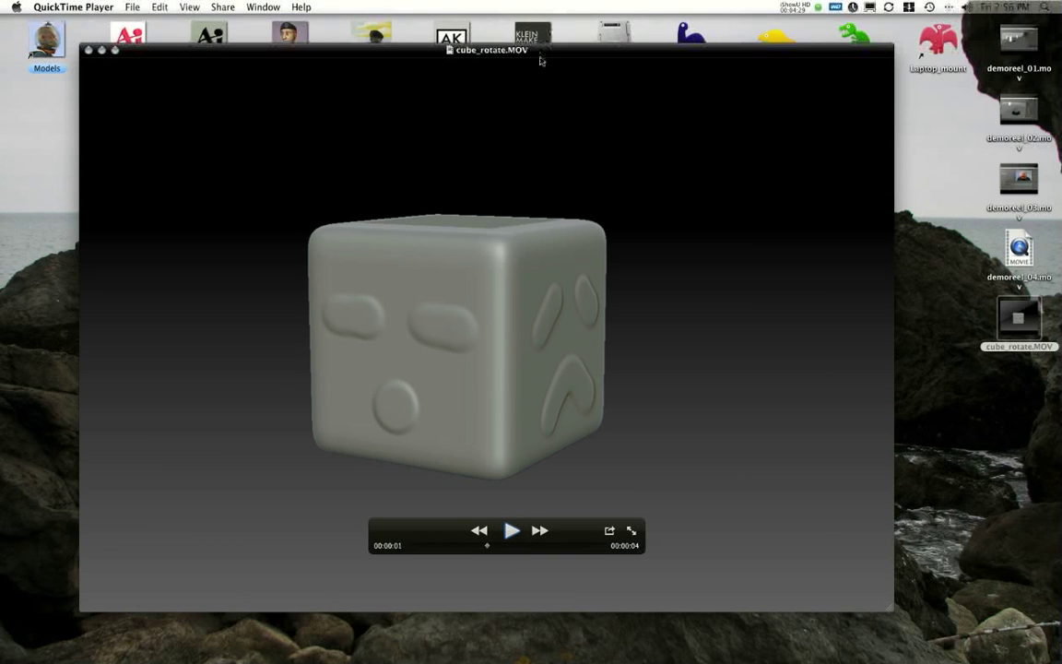
pyautogui.moveTo(542, 60)
pyautogui.mouseDown()
pyautogui.moveTo(567, 81)
pyautogui.moveTo(505, 138)
pyautogui.moveTo(544, 64)
pyautogui.mouseUp()
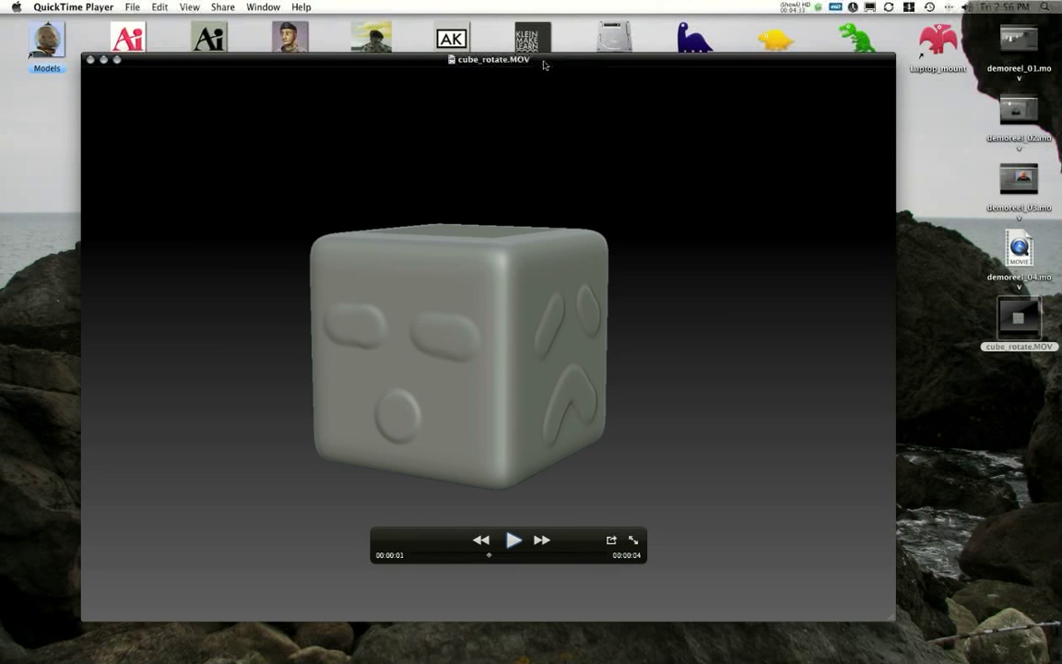
pyautogui.moveTo(544, 65); pyautogui.dragTo(578, 63)
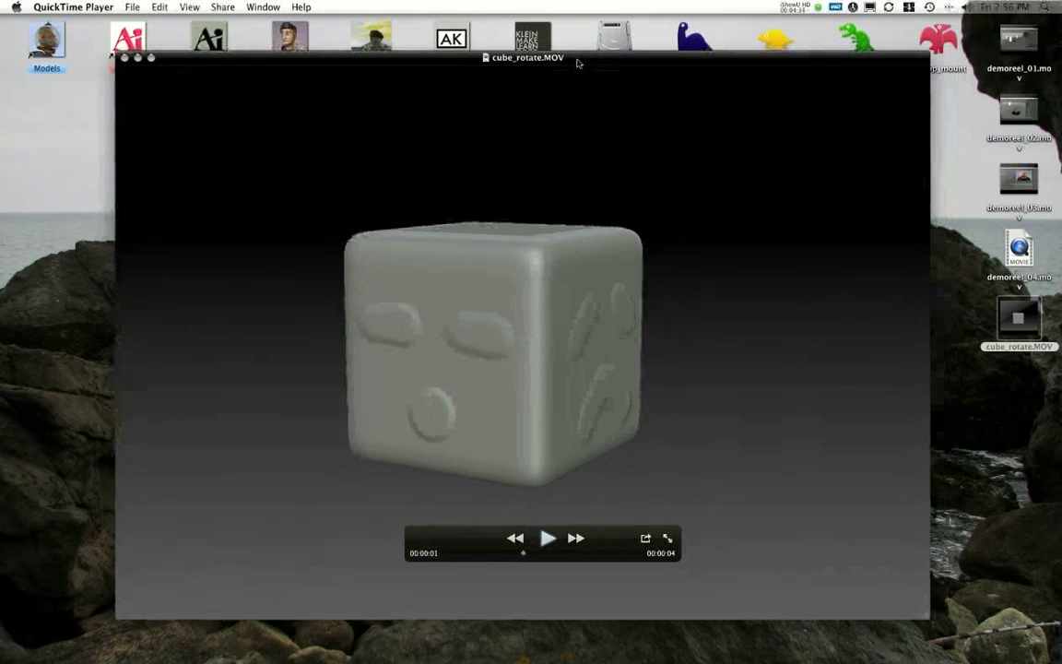
pyautogui.press('super+q')
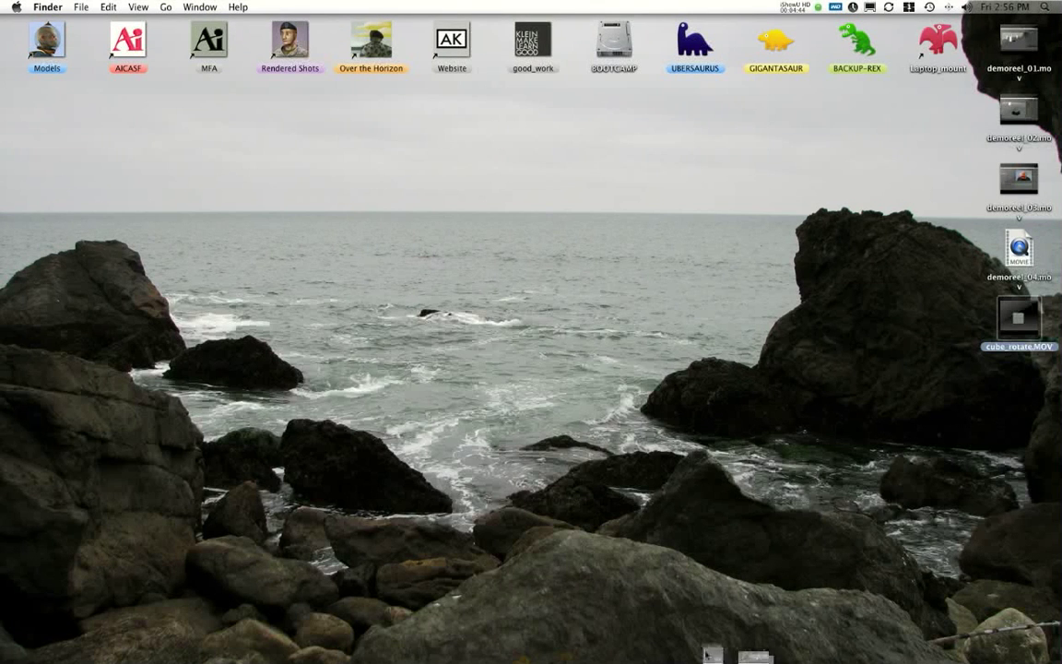
# Step: Bring up iShowU HD, look over its capture and mouse options, and put its window away
pyautogui.moveTo(553, 661)
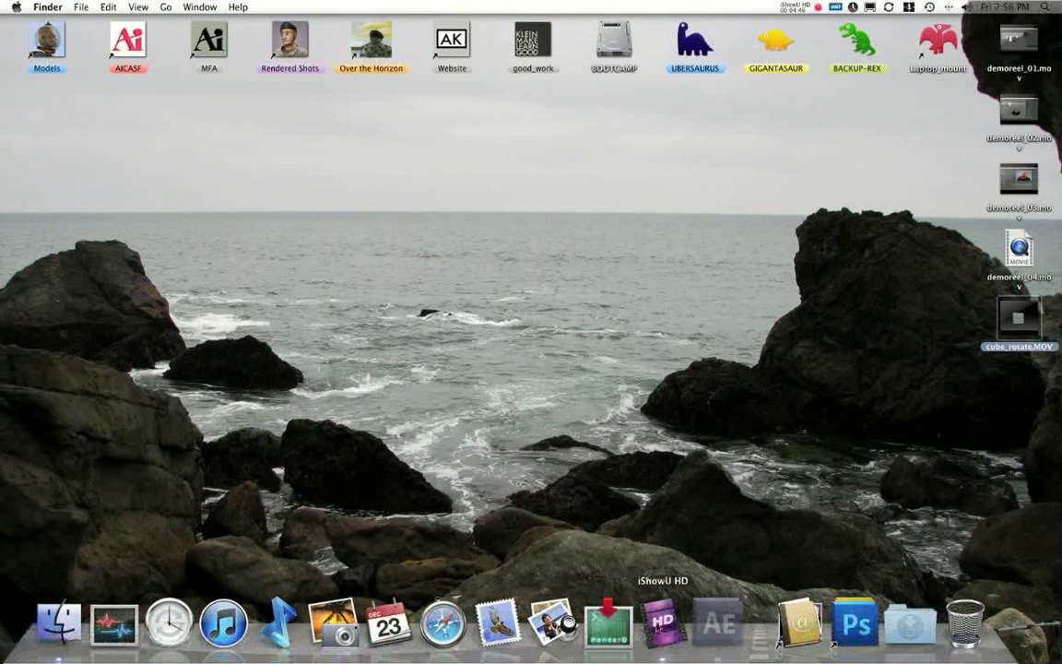
pyautogui.click(599, 652)
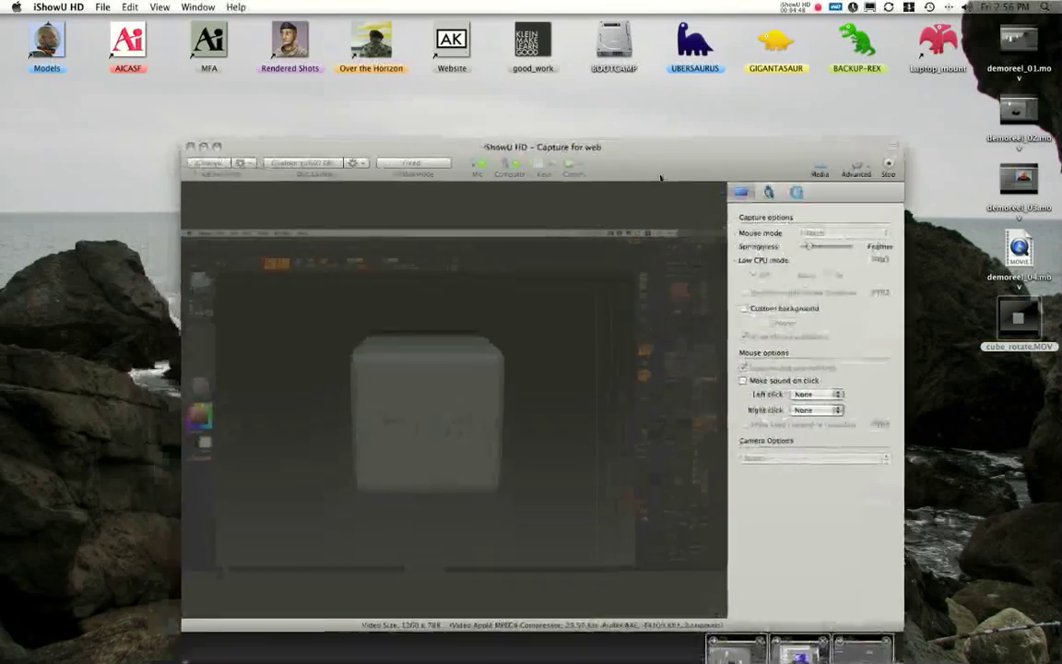
pyautogui.moveTo(660, 177); pyautogui.dragTo(639, 94)
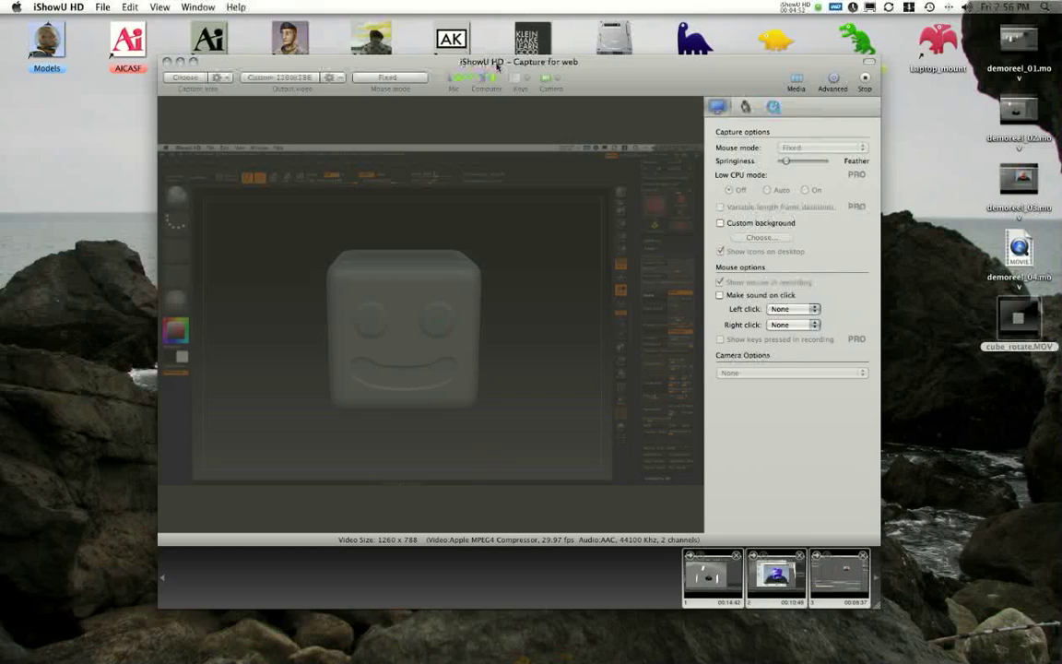
pyautogui.moveTo(681, 67); pyautogui.dragTo(662, 80)
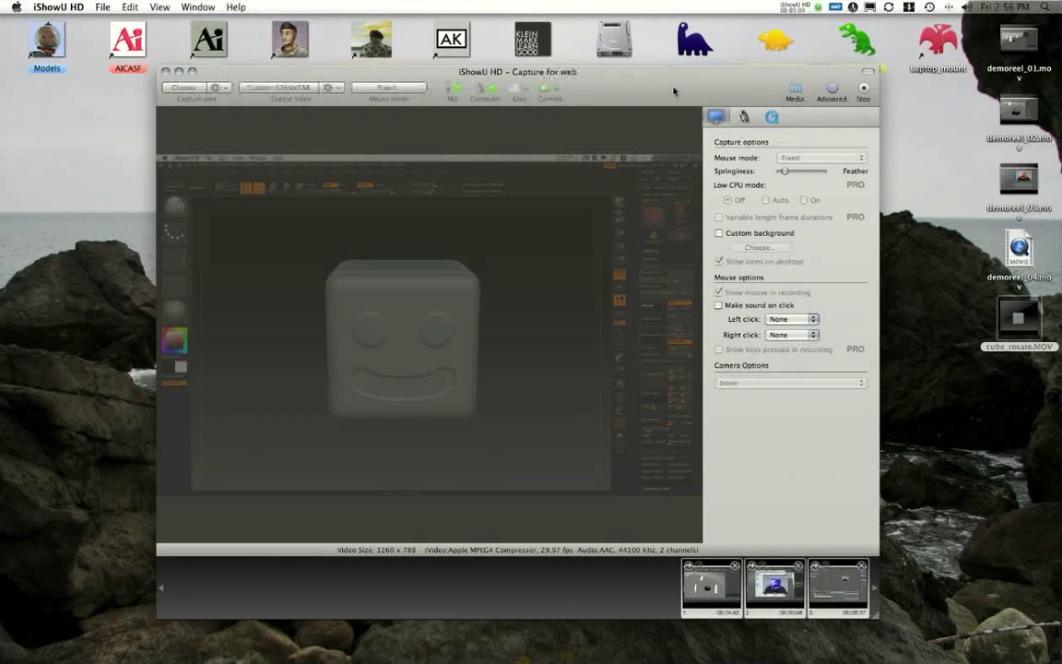
pyautogui.moveTo(673, 90); pyautogui.dragTo(0, 57)
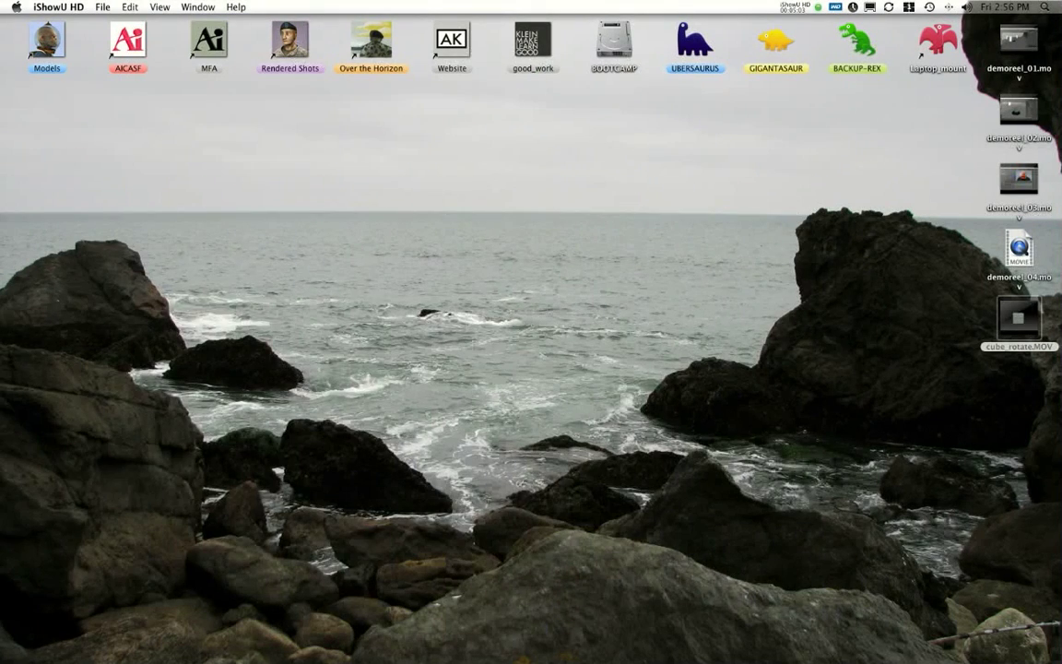
# Step: Switch to QuickTime Player, make a short new screen recording of the desktop, and stop it
pyautogui.press('super+Tab')
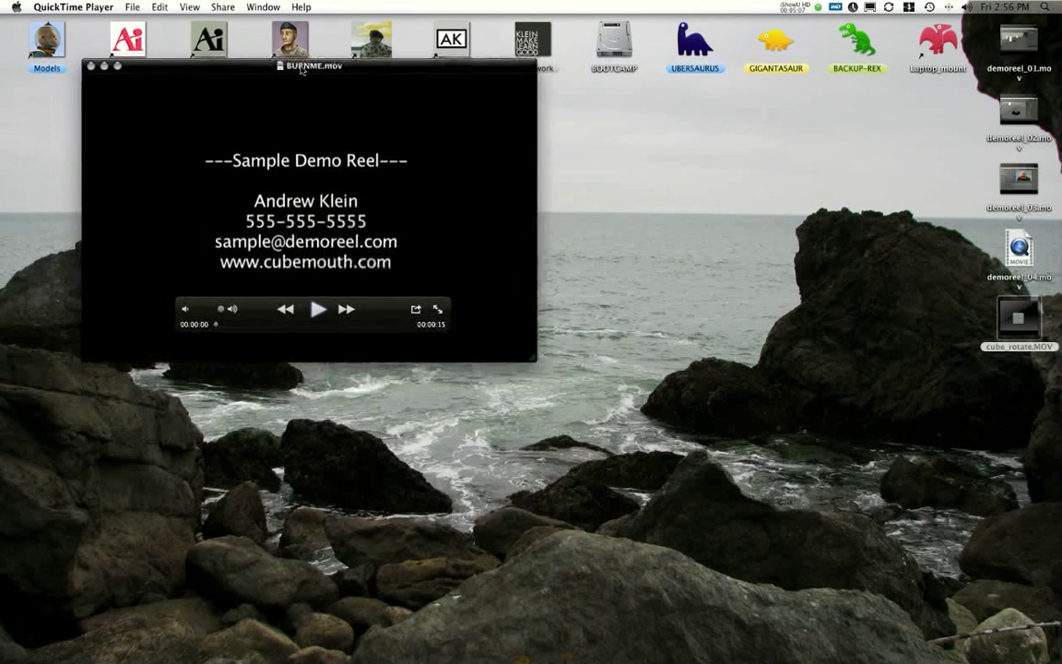
pyautogui.click(131, 6)
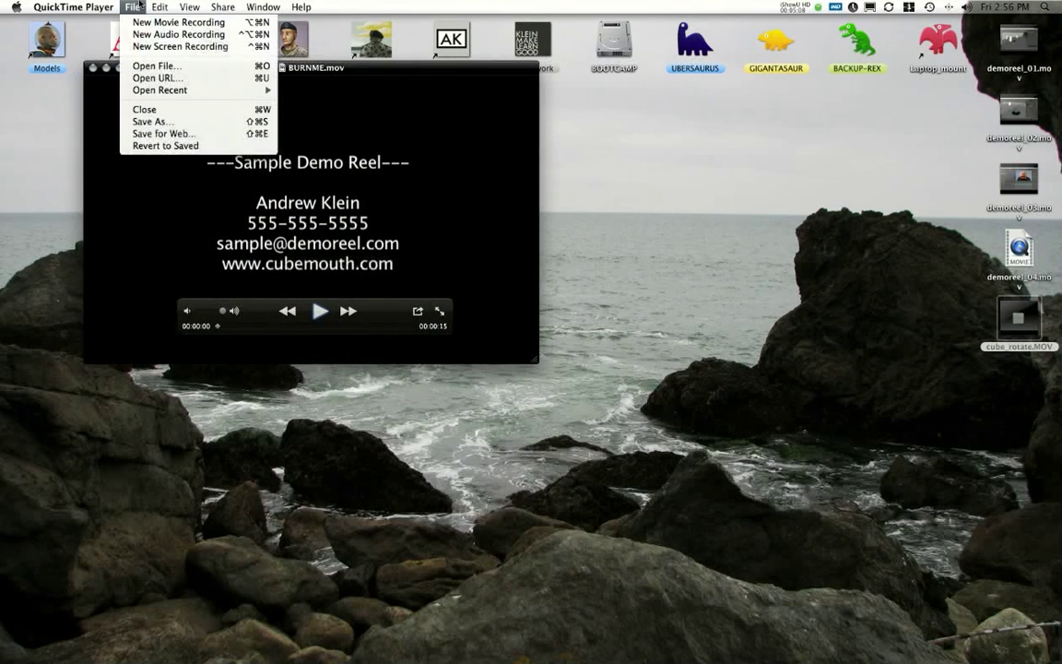
pyautogui.click(163, 47)
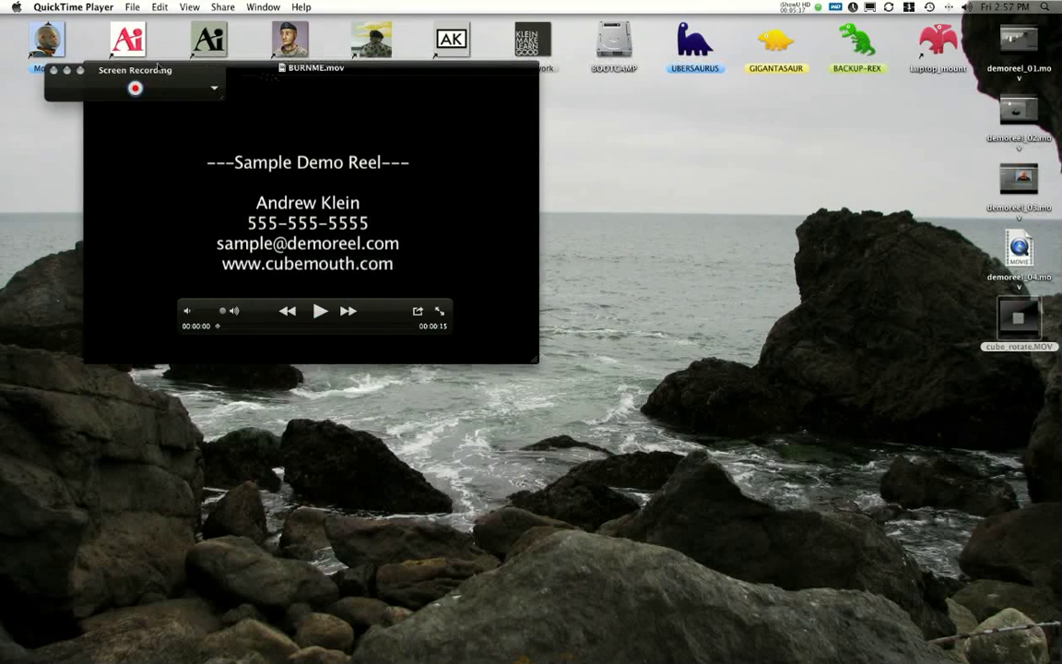
pyautogui.moveTo(159, 69); pyautogui.dragTo(678, 45)
pyautogui.click(651, 65)
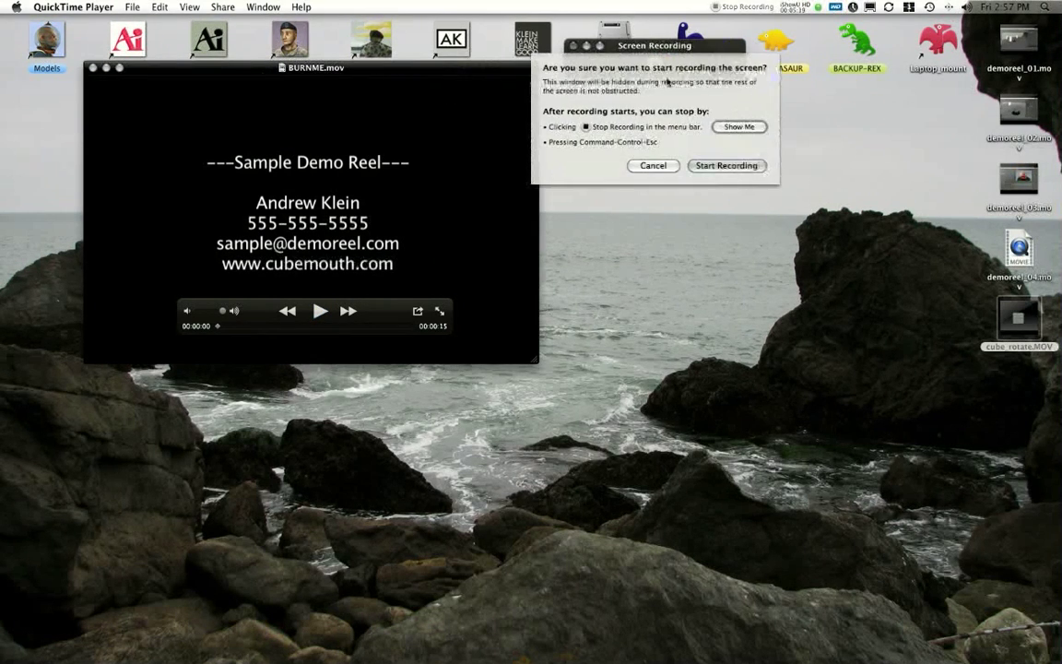
pyautogui.click(729, 165)
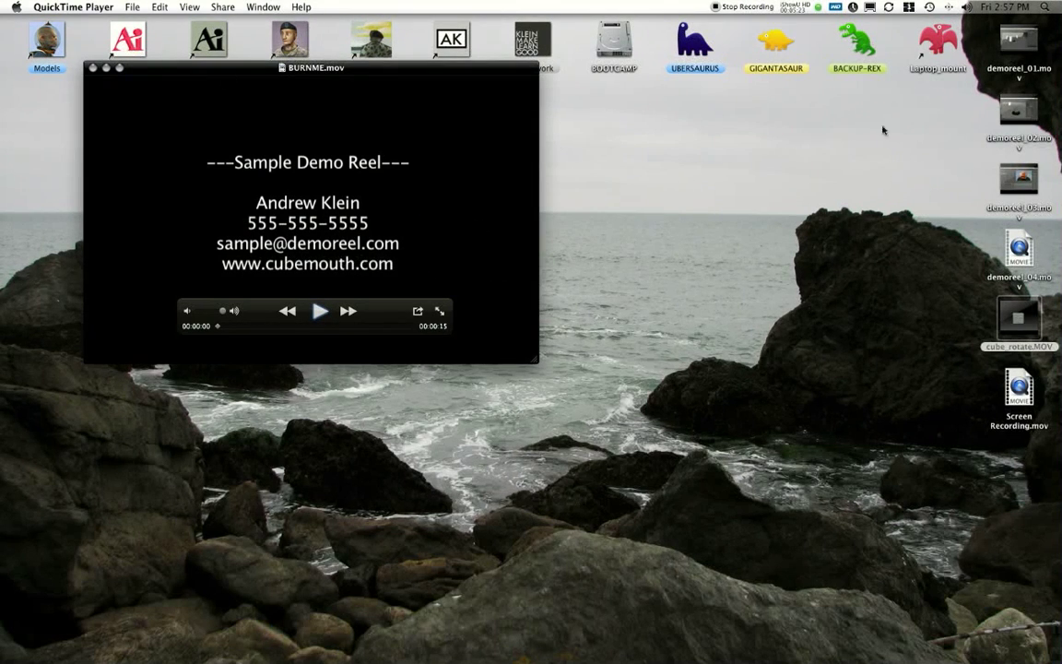
pyautogui.click(735, 8)
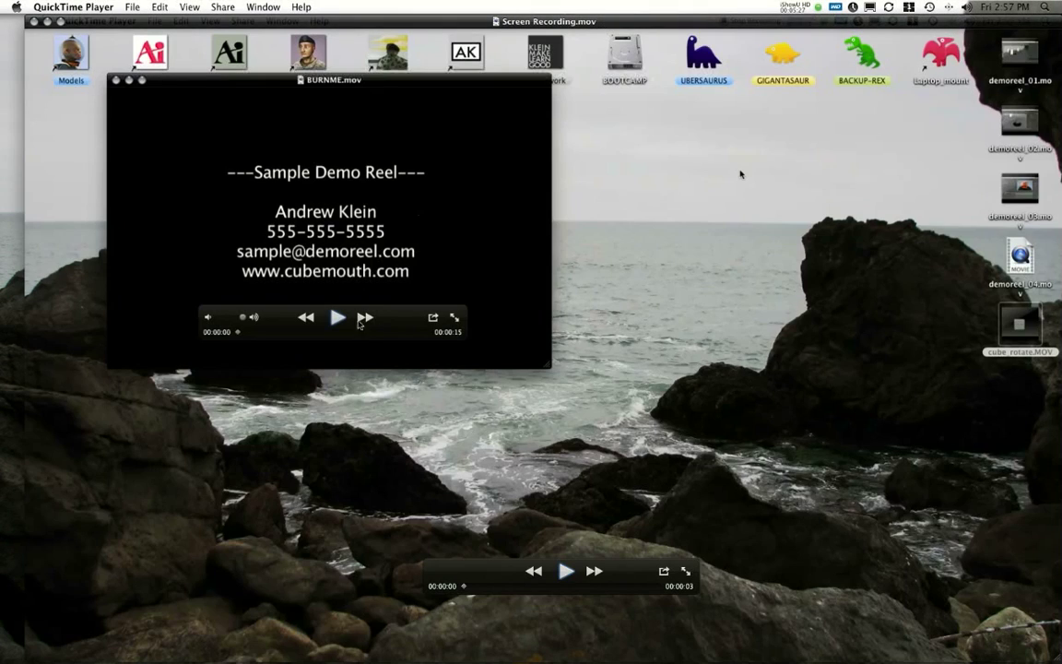
# Step: Play back the new screen recording, quit QuickTime Player, and move Screen Recording.mov to the Trash
pyautogui.click(565, 572)
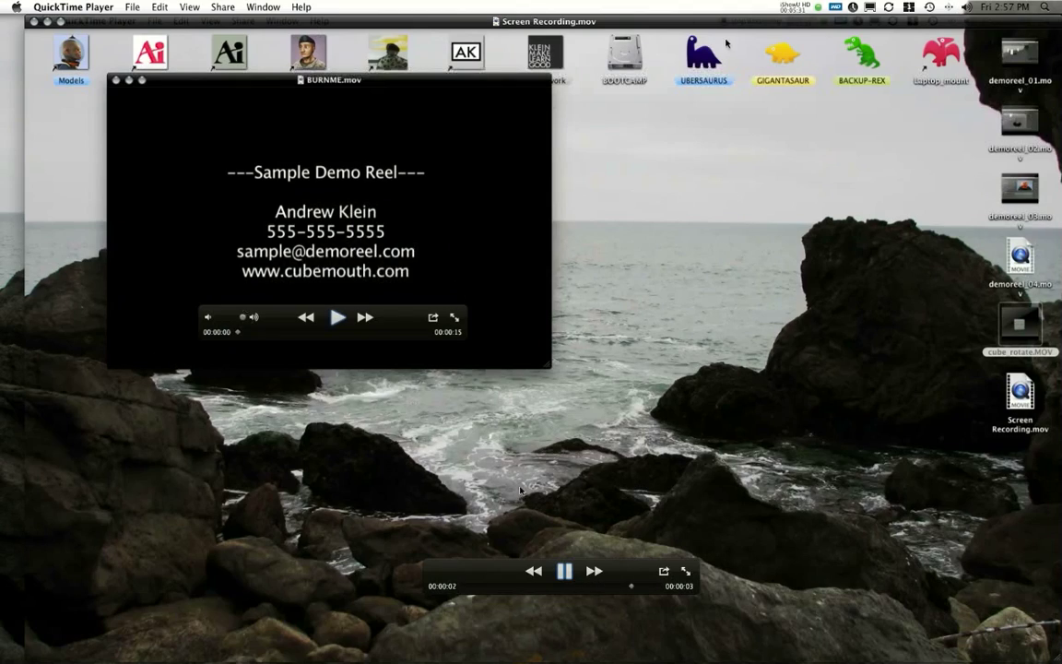
pyautogui.press('super+q')
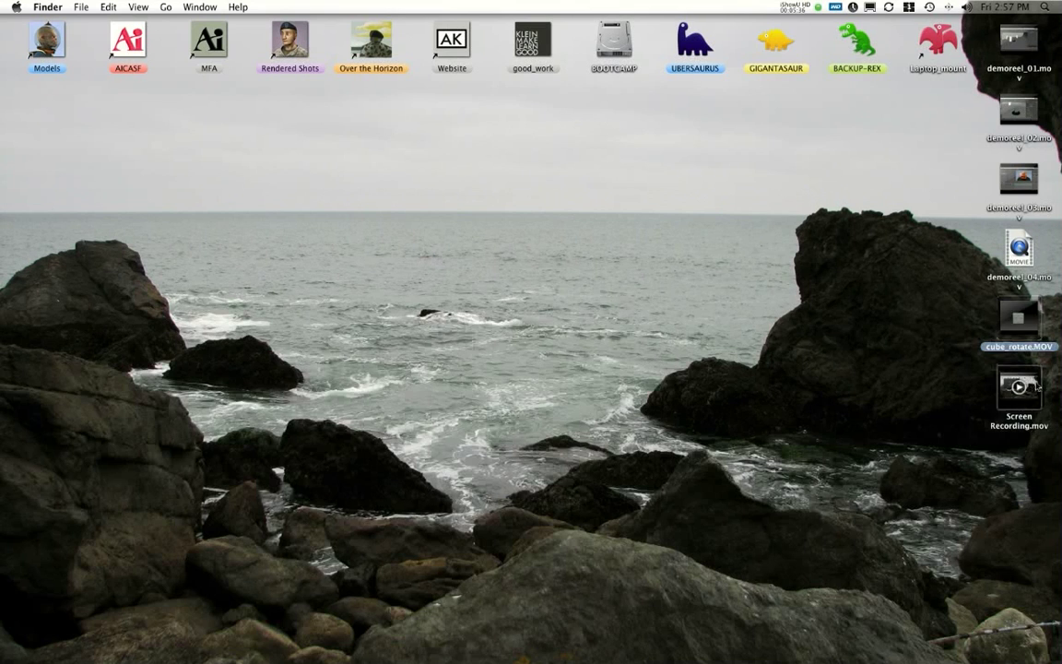
pyautogui.moveTo(1018, 385); pyautogui.dragTo(968, 627)
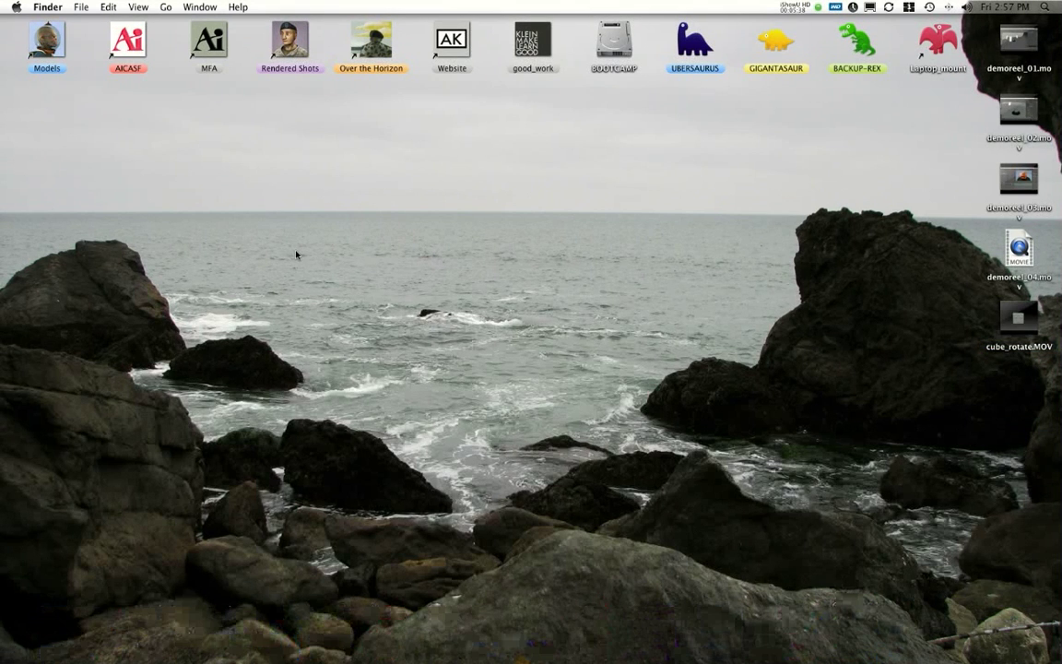
# Step: Switch to Safari and search Google for "fraps"
pyautogui.press('super+Tab')
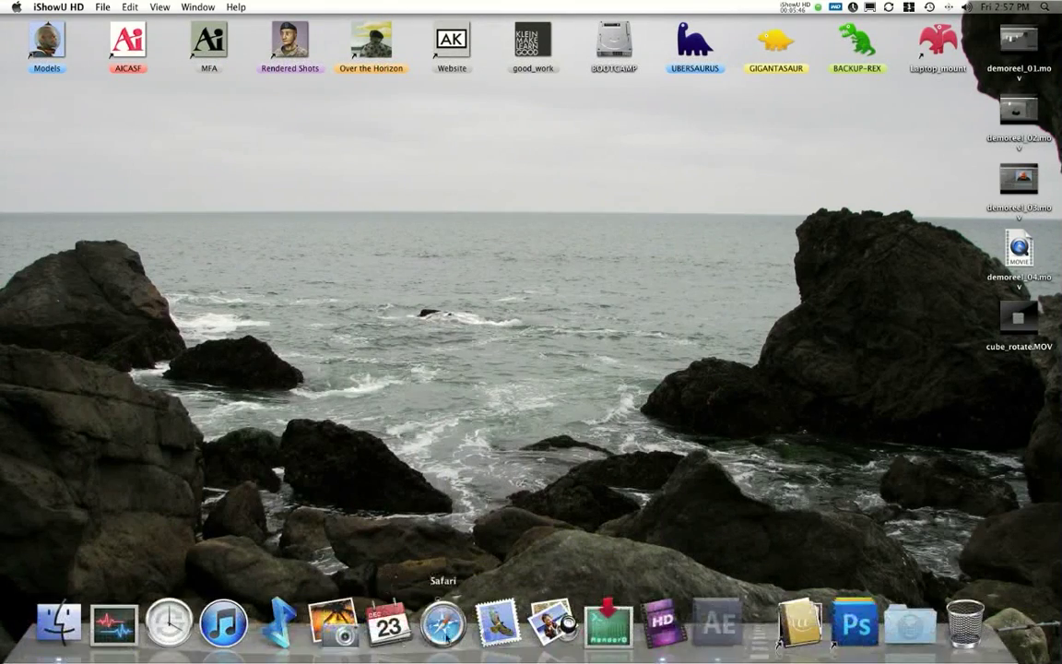
pyautogui.click(441, 636)
pyautogui.click(785, 49)
pyautogui.write('traps')
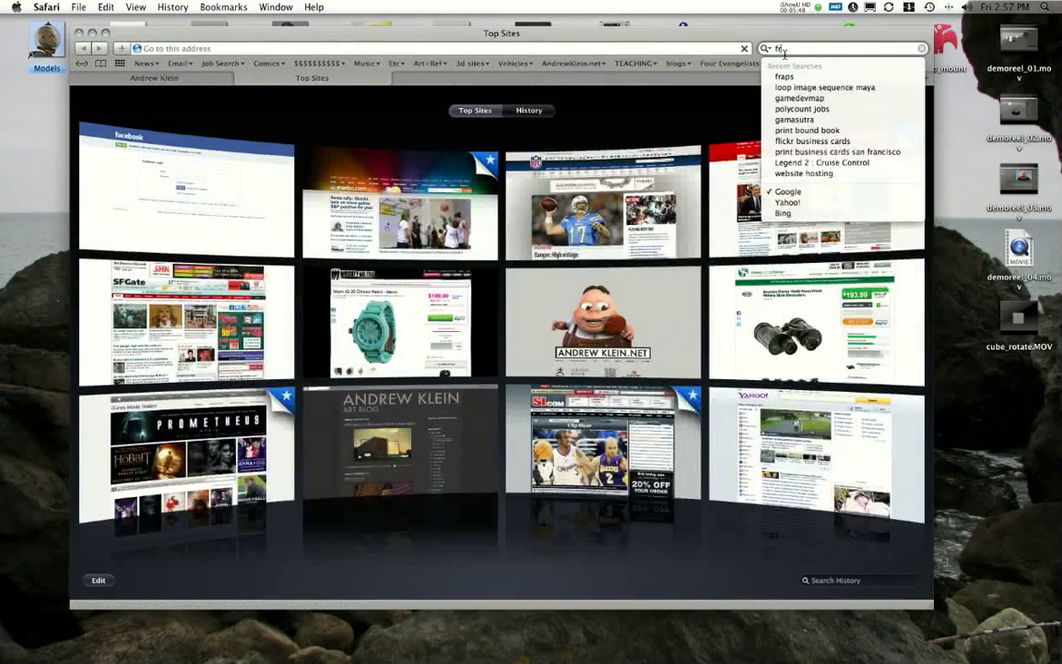
pyautogui.press('Return')
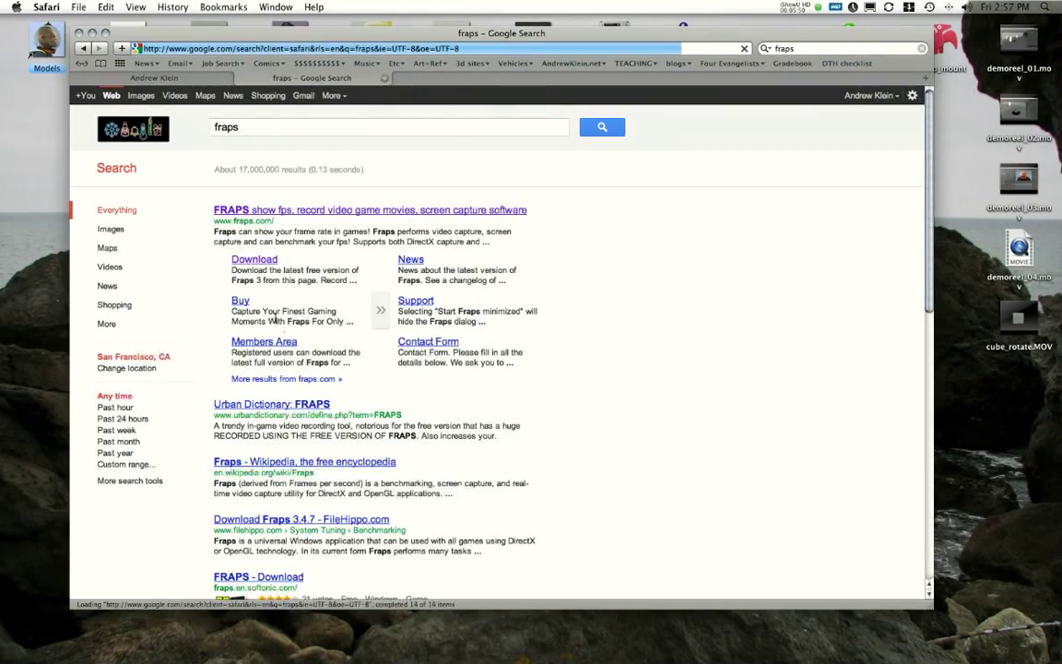
# Step: View the Fraps download page from the search results, then quit Safari
pyautogui.click(249, 262)
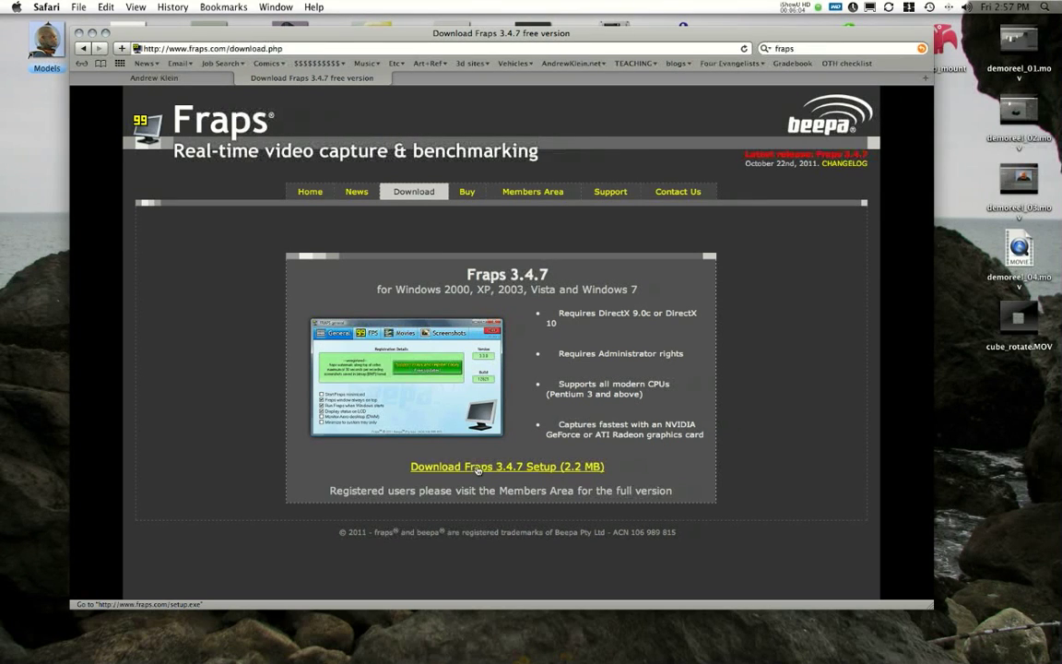
pyautogui.click(239, 78)
pyautogui.press('super+q')
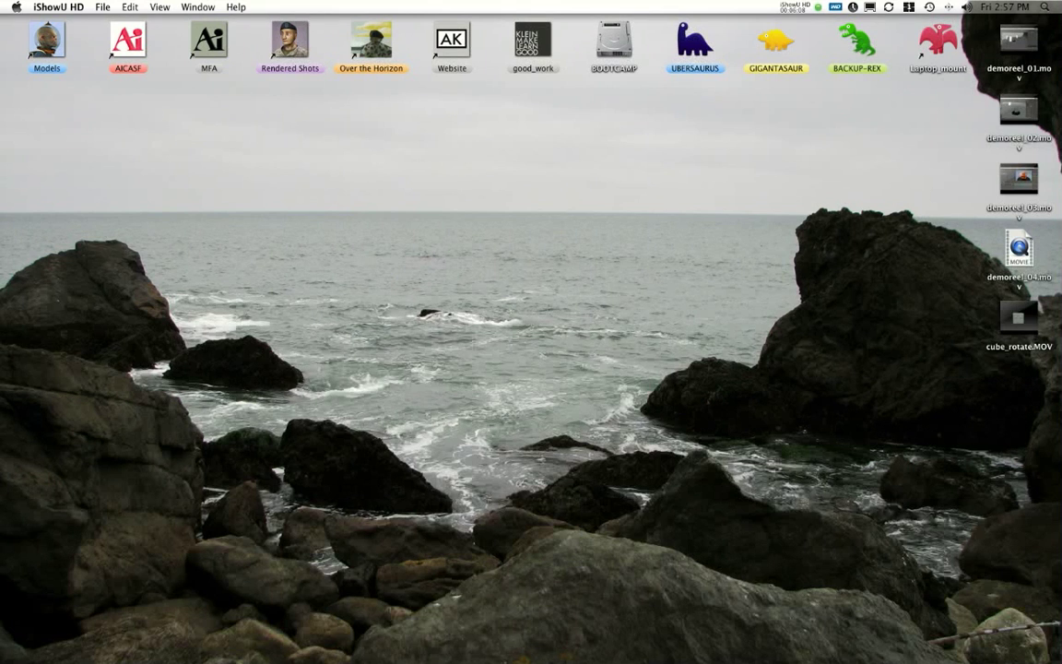